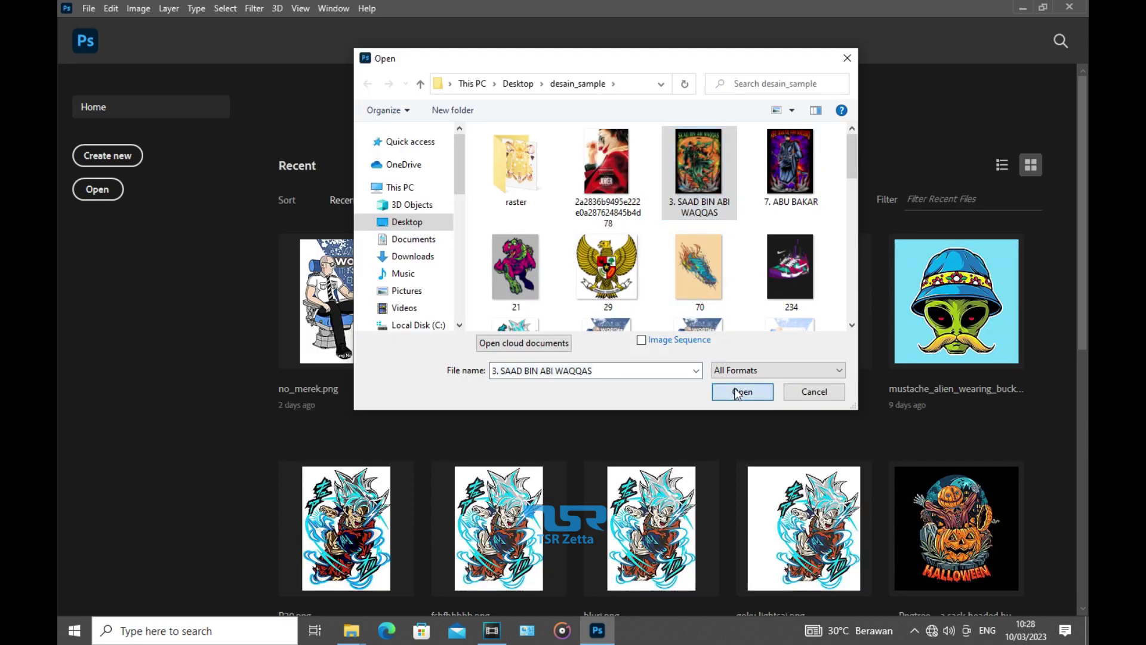
Open the 3. SAAD BIN ABI WAQQAS image and inspect its artwork up close before fitting it on screen.
click(740, 389)
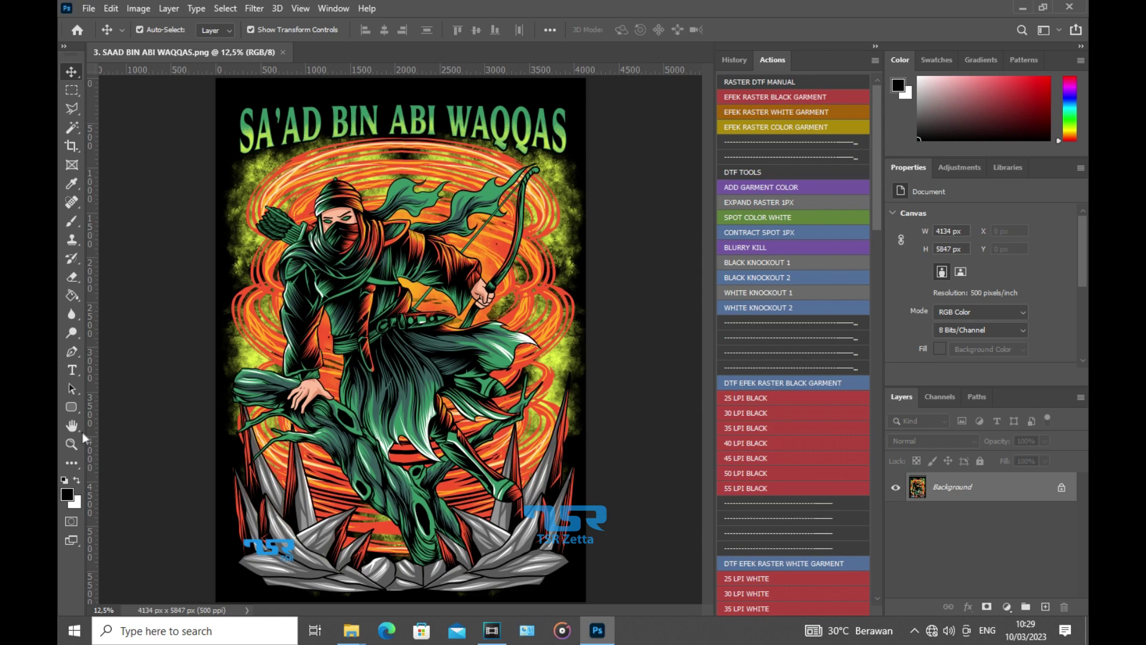
click(71, 444)
click(240, 242)
click(240, 242)
click(240, 242)
click(240, 242)
click(241, 242)
click(241, 242)
click(240, 242)
click(241, 242)
click(240, 242)
right_click(241, 243)
click(272, 250)
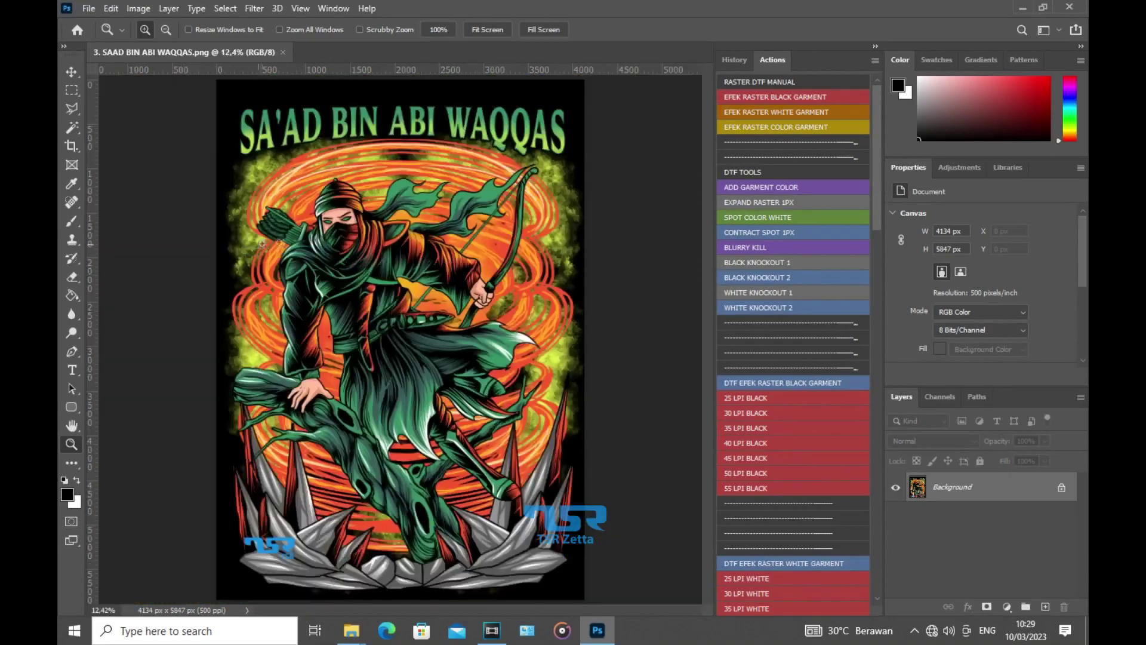
Examine the glow beside the bow, the flowing scarf, the belt area and the title lettering close up.
click(569, 258)
click(569, 258)
click(569, 258)
click(569, 258)
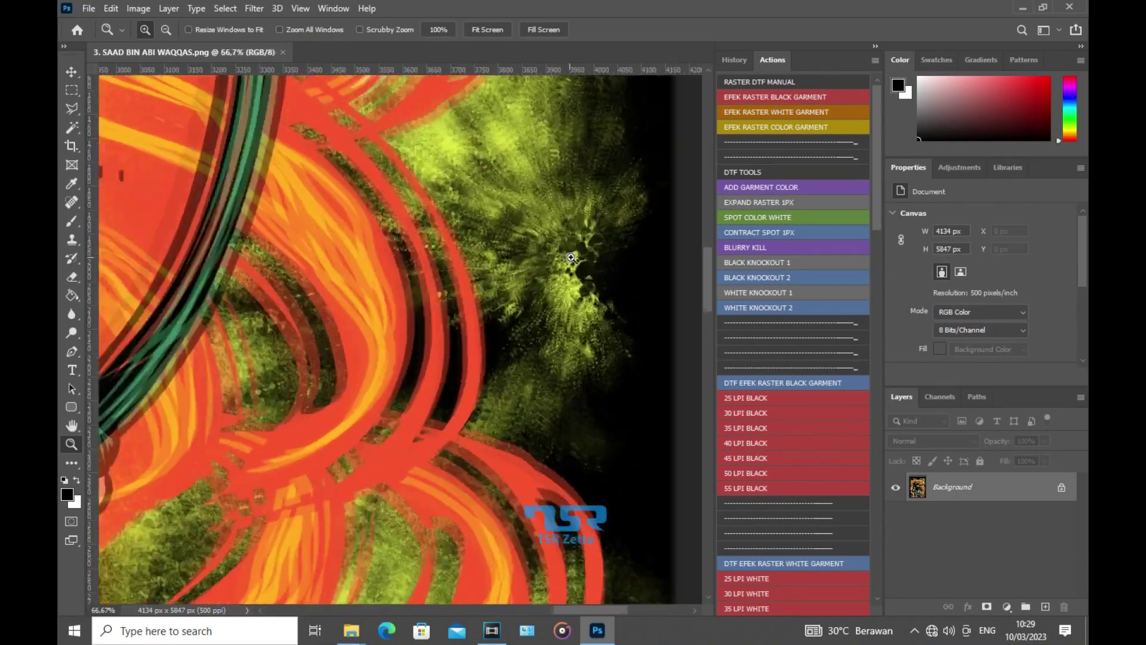
click(570, 258)
right_click(571, 257)
click(576, 245)
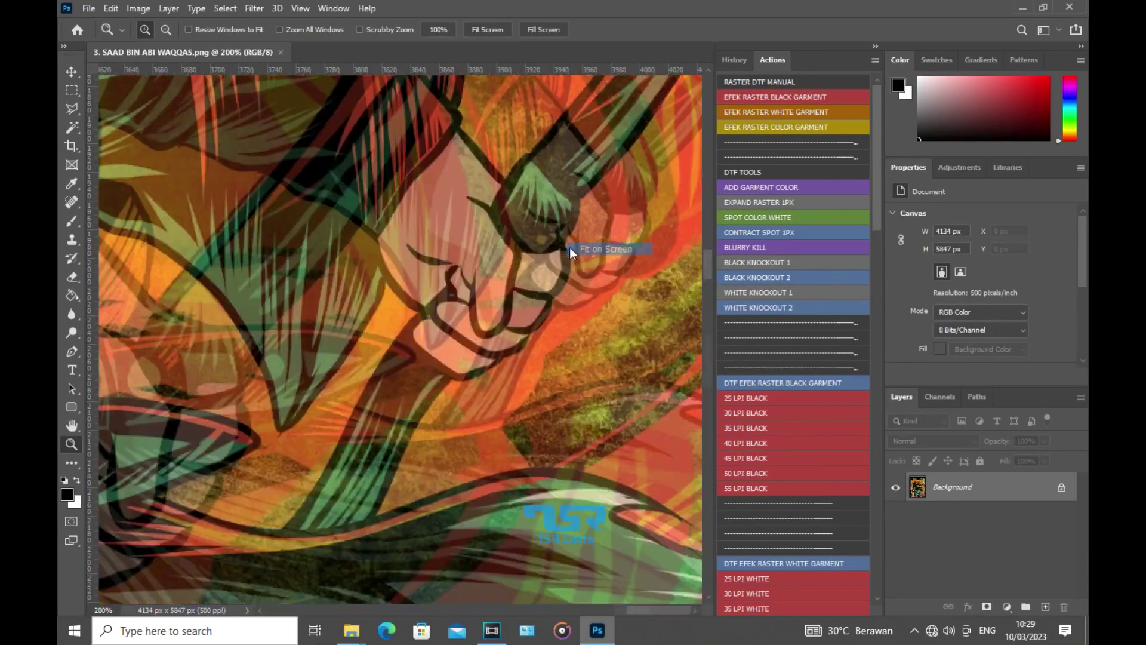
click(426, 132)
click(426, 130)
click(425, 128)
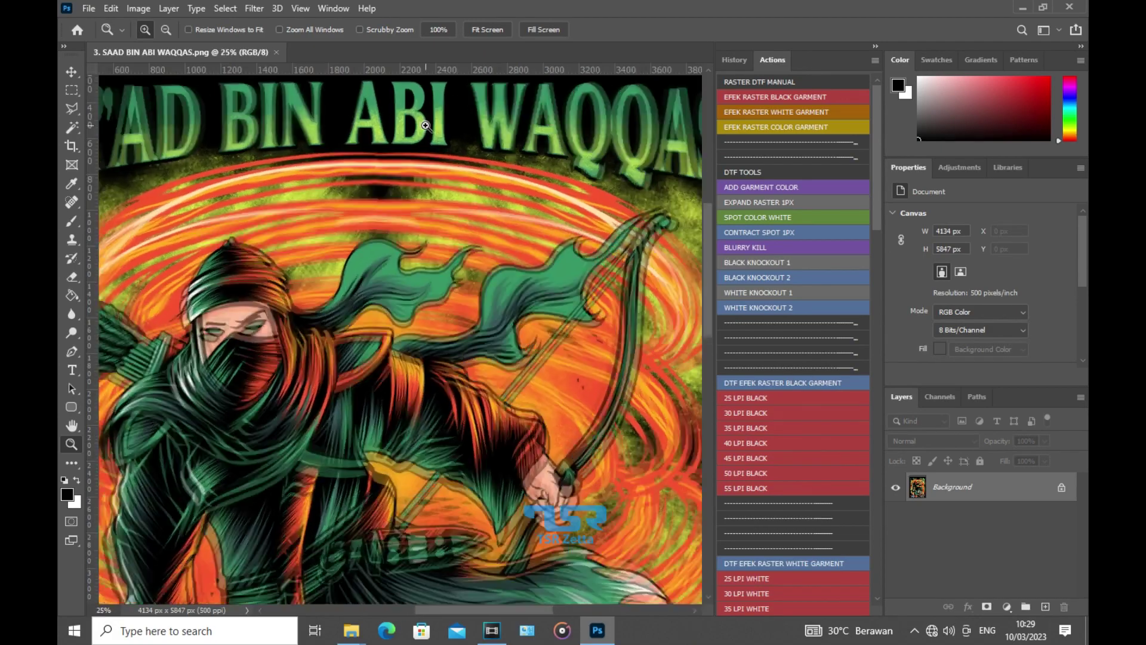
click(425, 126)
scroll(425, 125, down, 15)
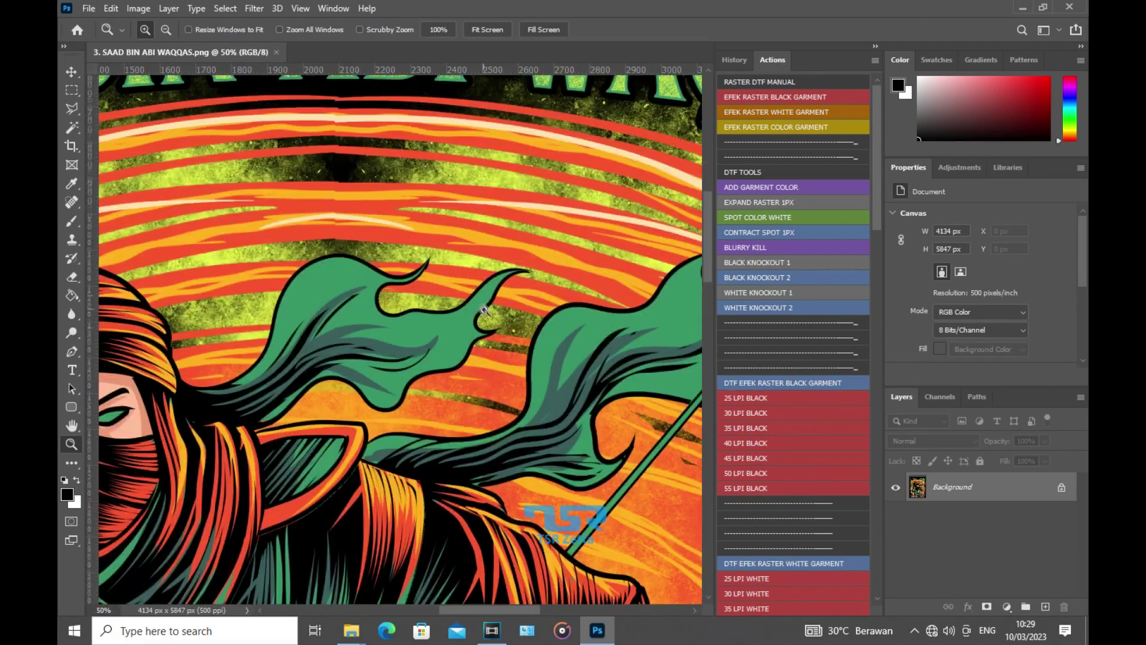
scroll(540, 395, up, 12)
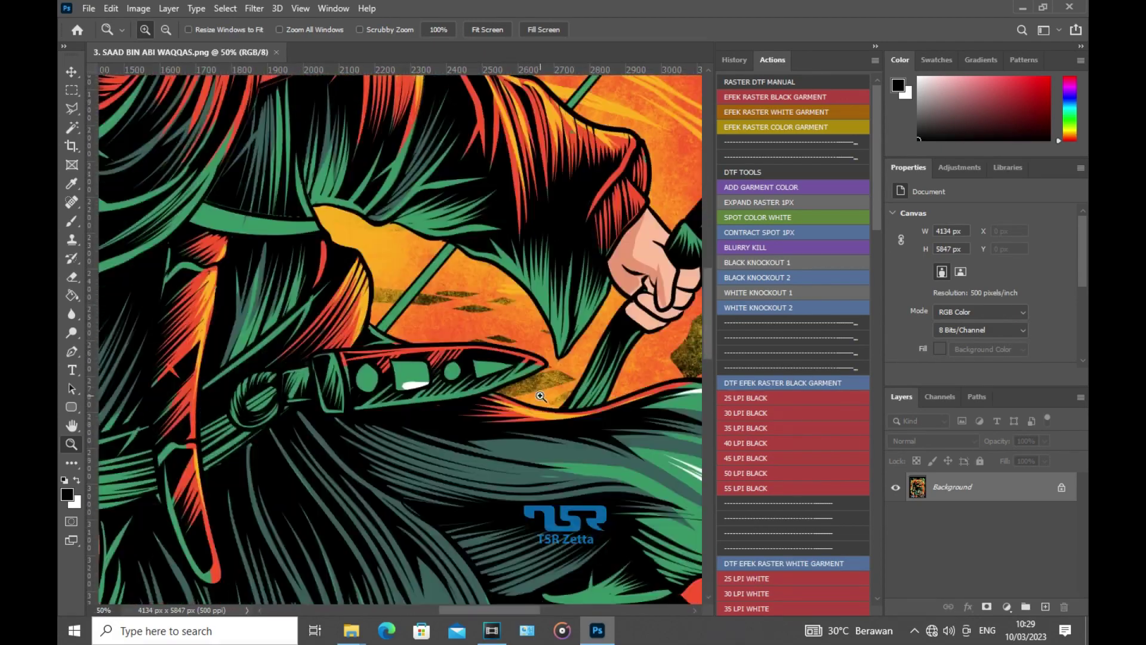
scroll(540, 396, up, 6)
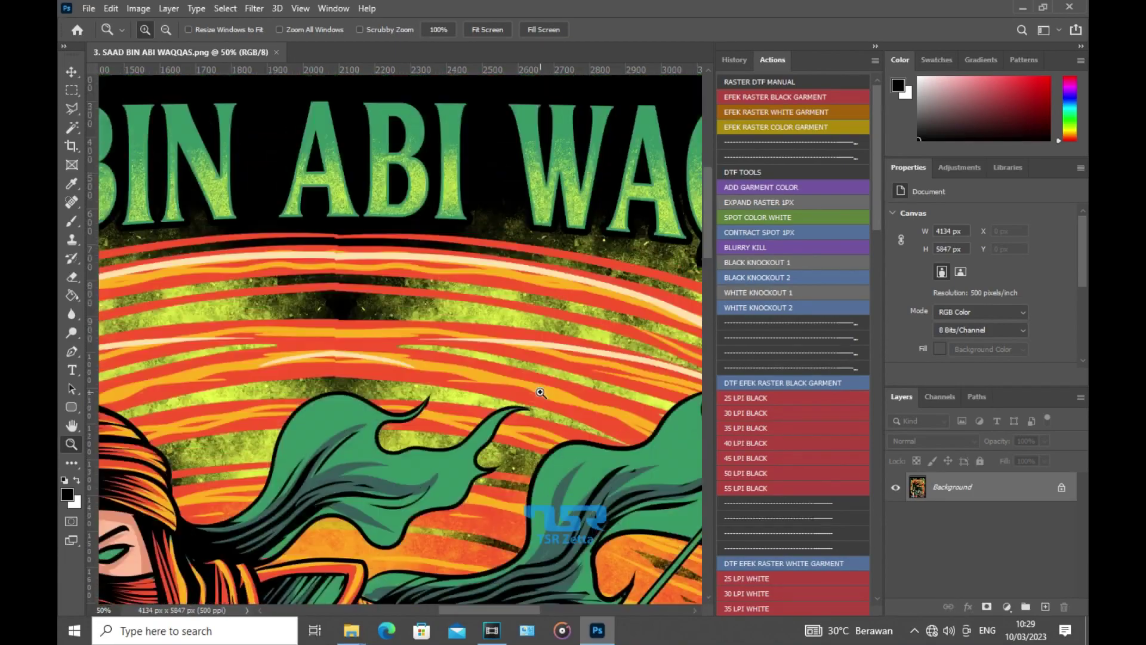
click(447, 239)
click(447, 239)
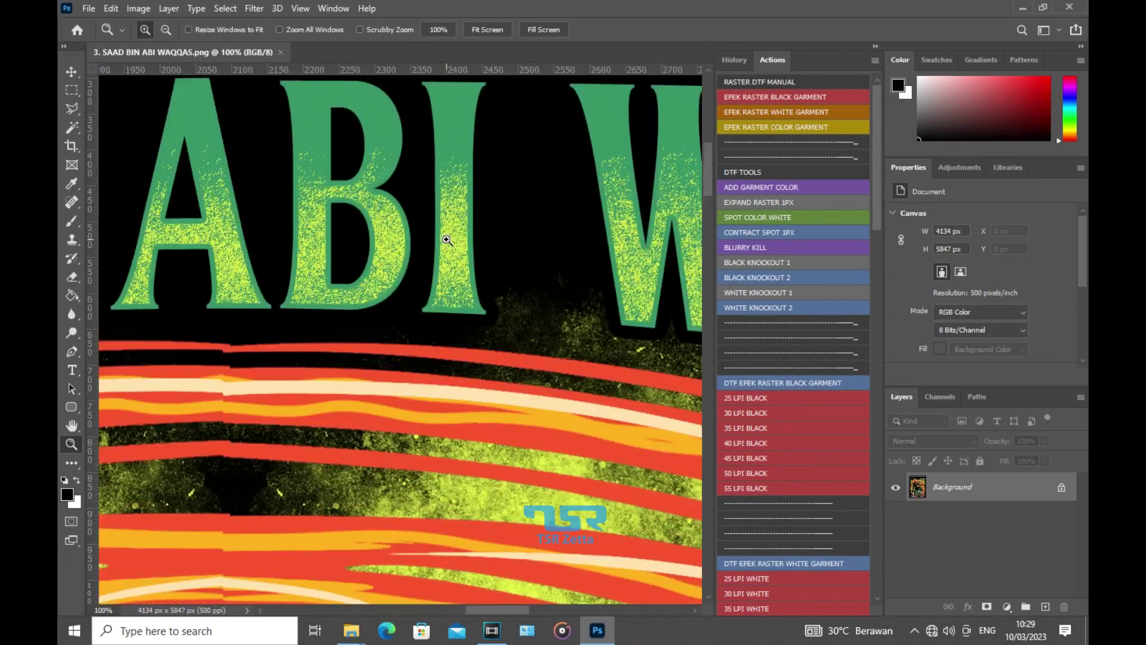
right_click(446, 239)
click(455, 242)
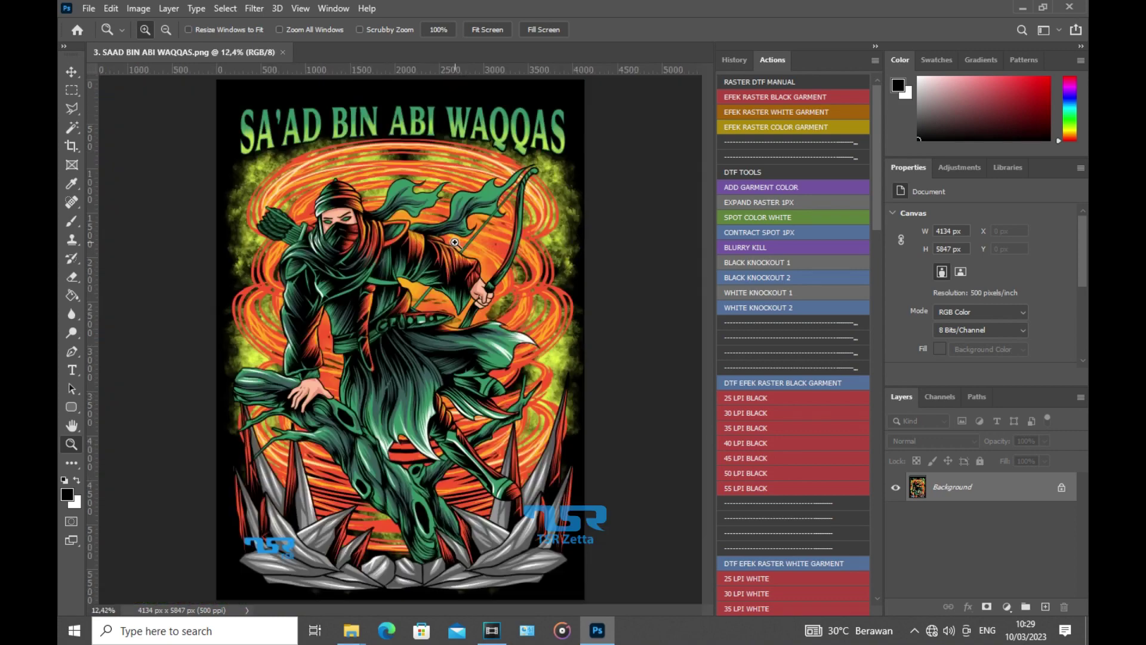
Convert the locked Background into a regular layer named Layer 0.
click(72, 70)
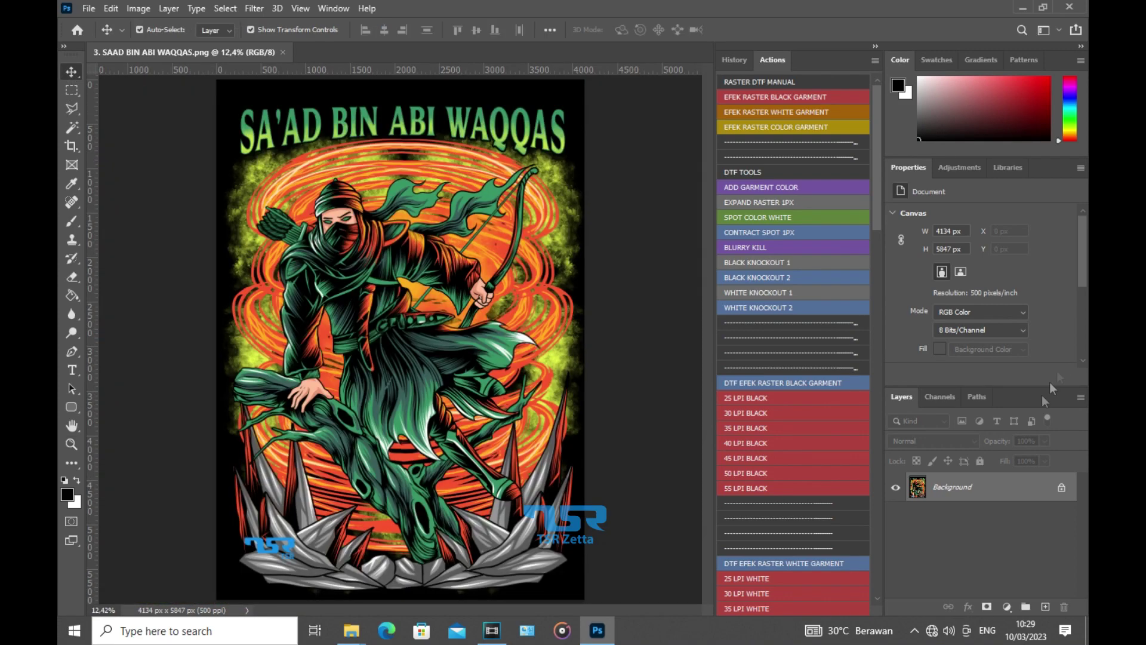
double_click(996, 491)
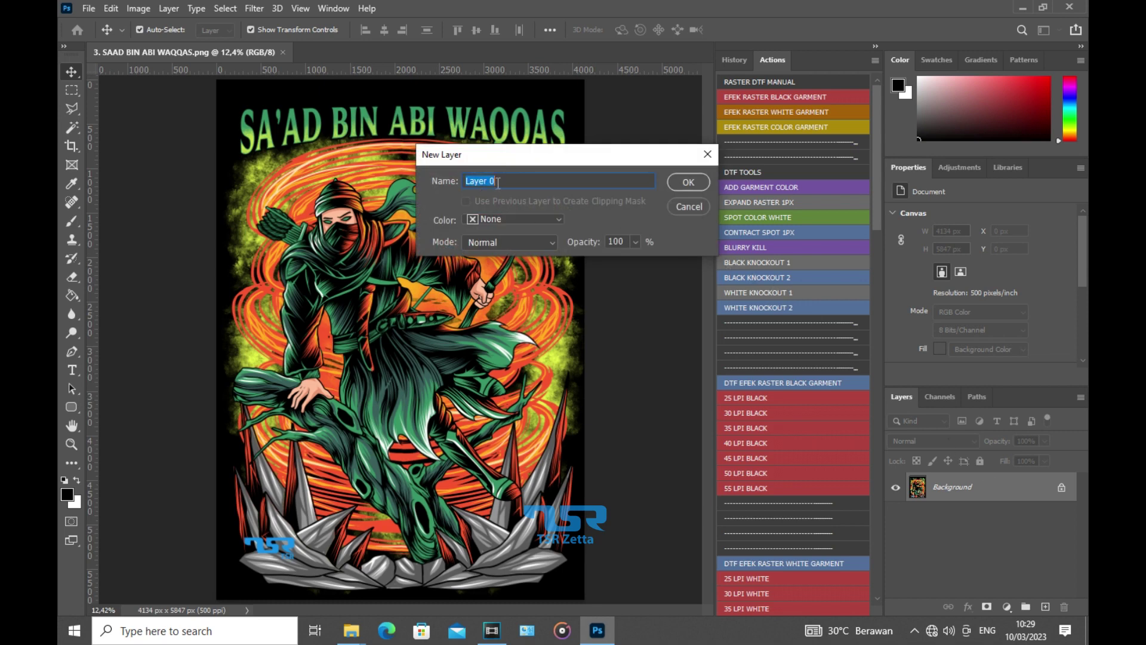
click(688, 182)
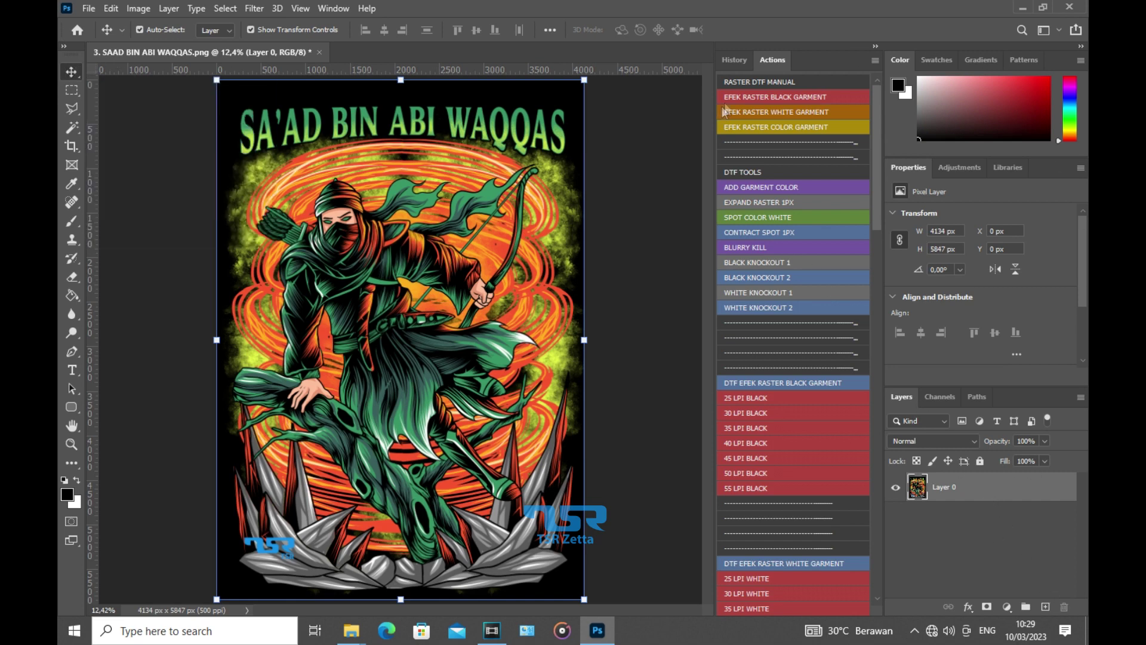
Run the EFEK RASTER BLACK GARMENT action and resize the image to 28 cm wide at 600 pixels/inch, adjusting resampling and noise reduction.
click(780, 98)
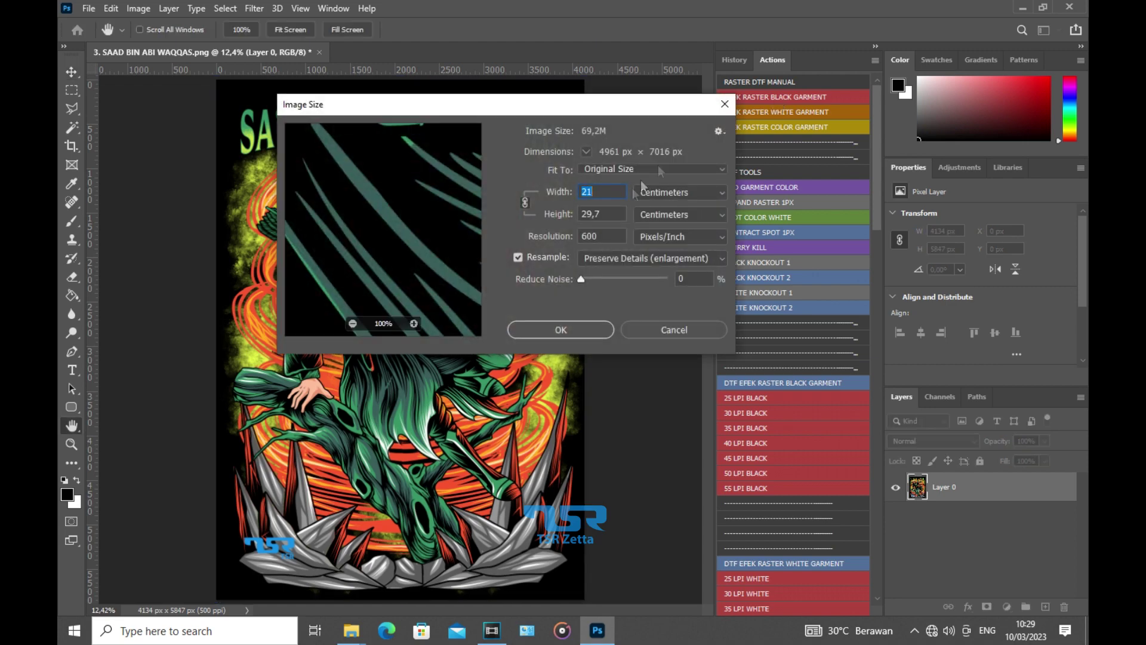
text(28)
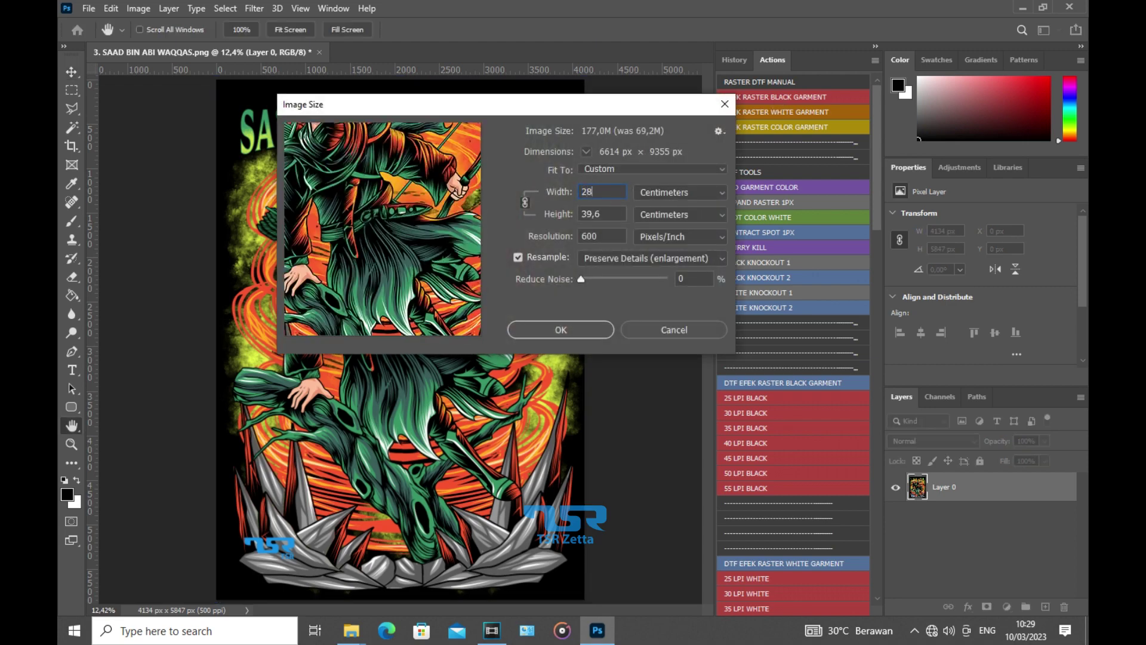
click(608, 235)
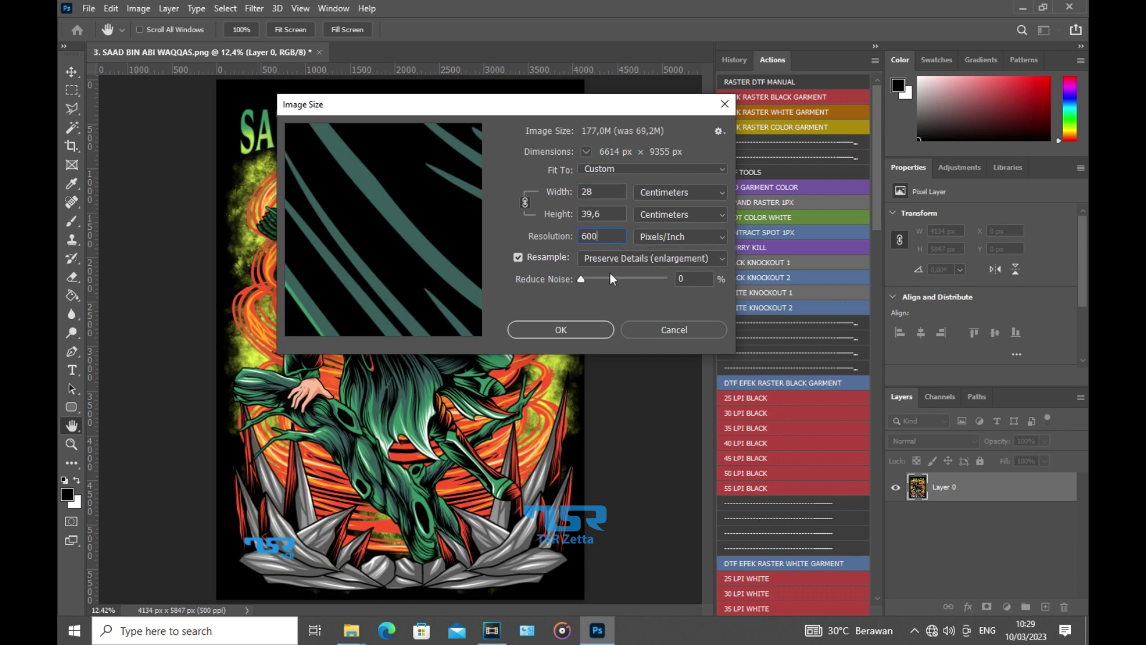
click(613, 258)
click(613, 307)
drag(582, 281, 681, 281)
click(561, 330)
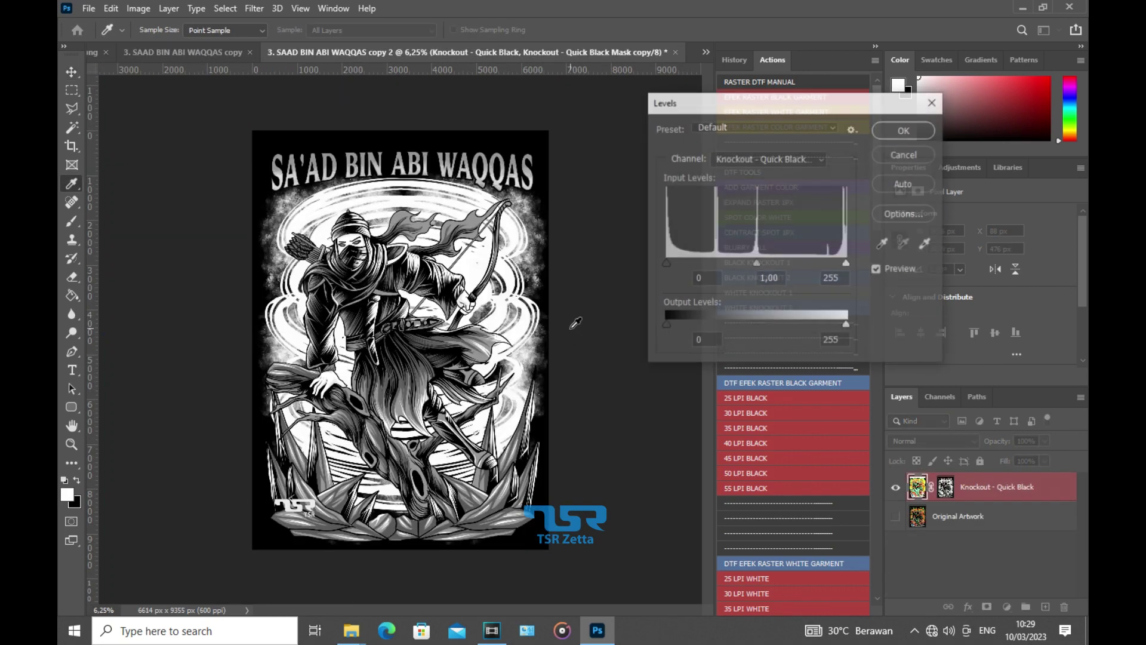
Accept the default Levels and convert the mask copy to a 600 pixels/inch bitmap using the Halftone Screen method.
click(906, 130)
click(518, 243)
click(518, 242)
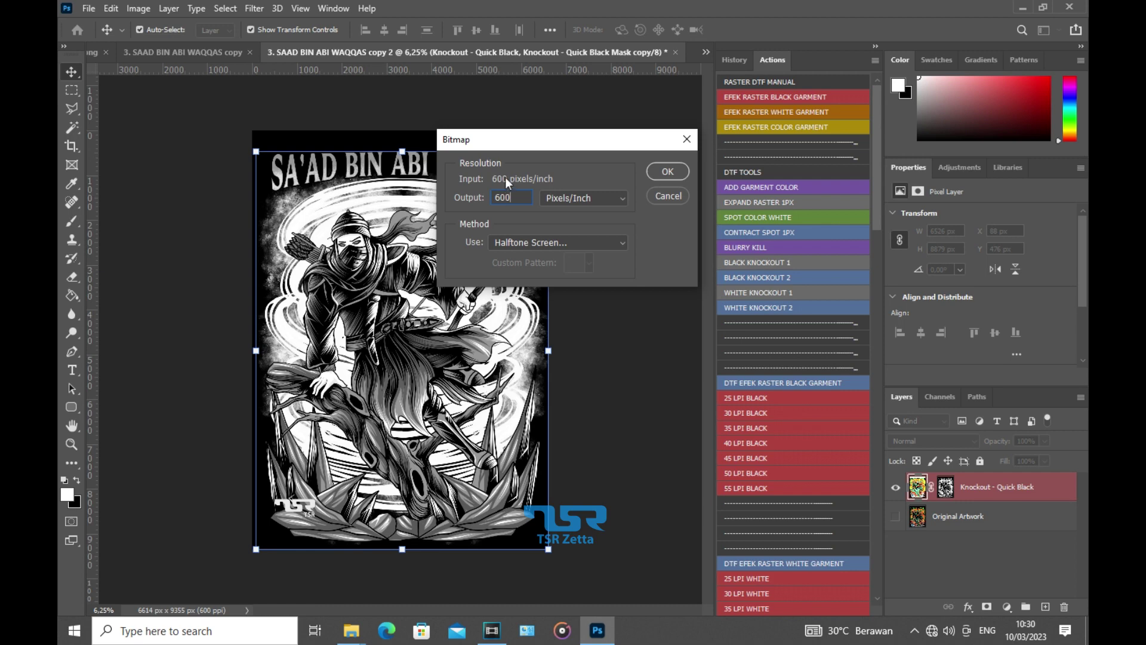
click(657, 173)
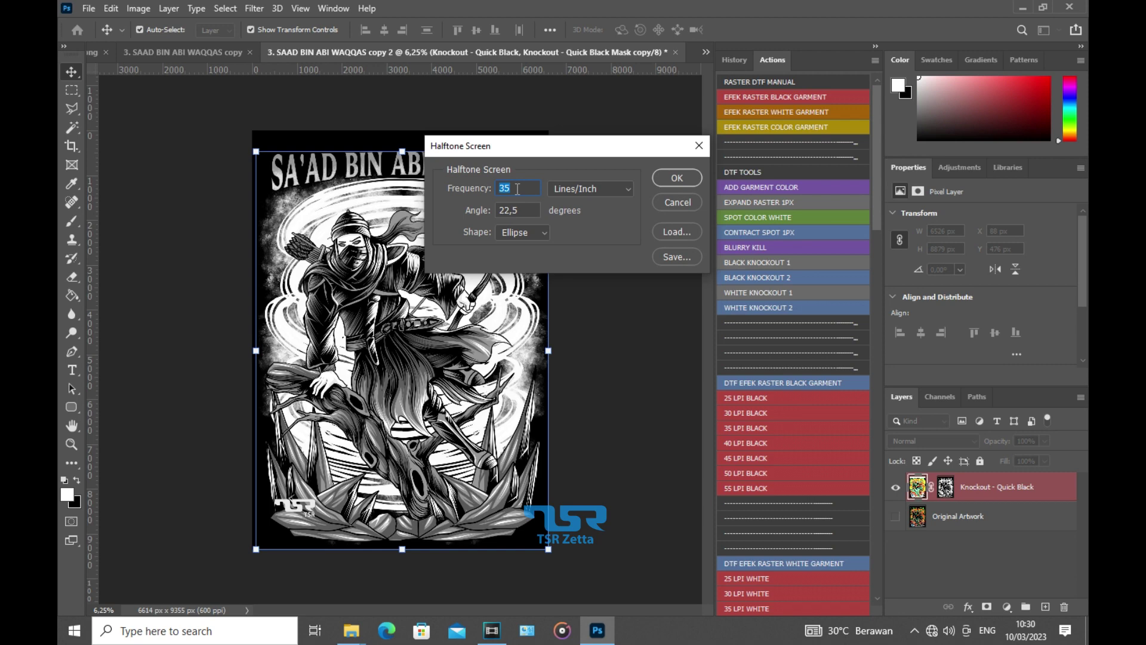
Apply the halftone screen with a Square shape, a frequency of 35 lines/inch and an angle of 22.5 degrees.
click(524, 233)
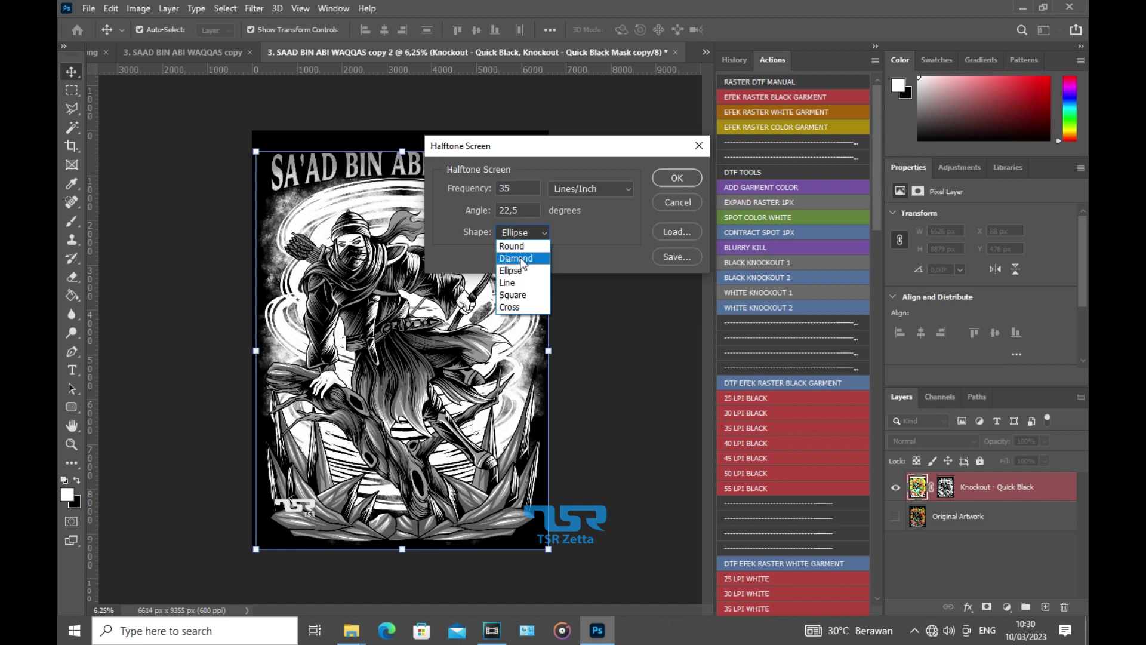
click(524, 295)
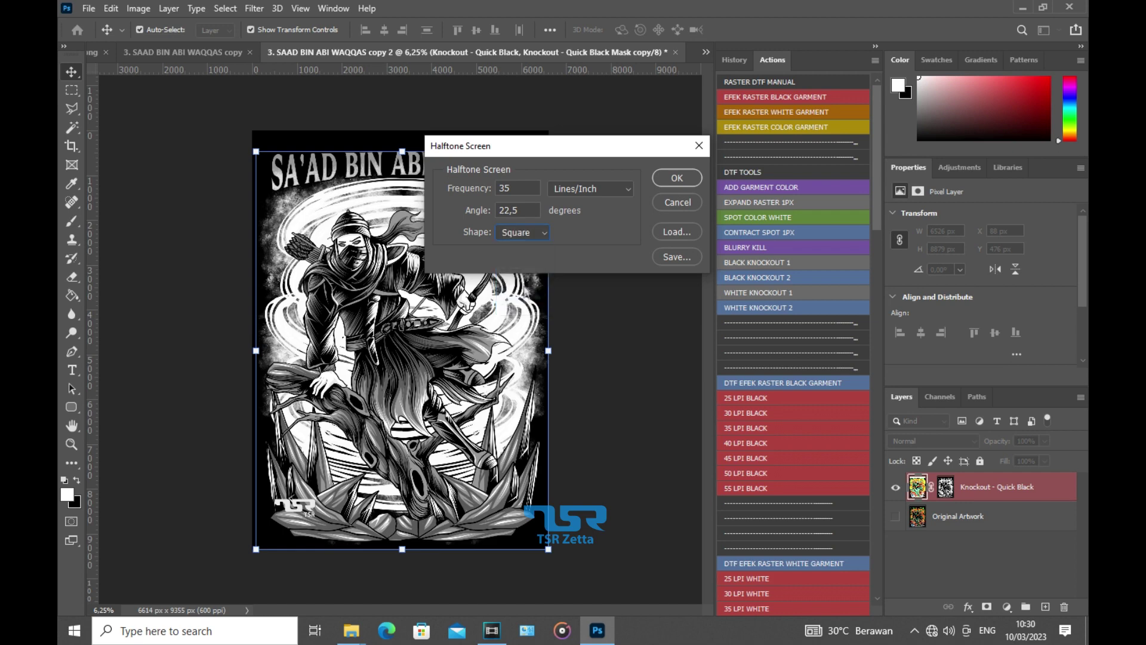
click(681, 178)
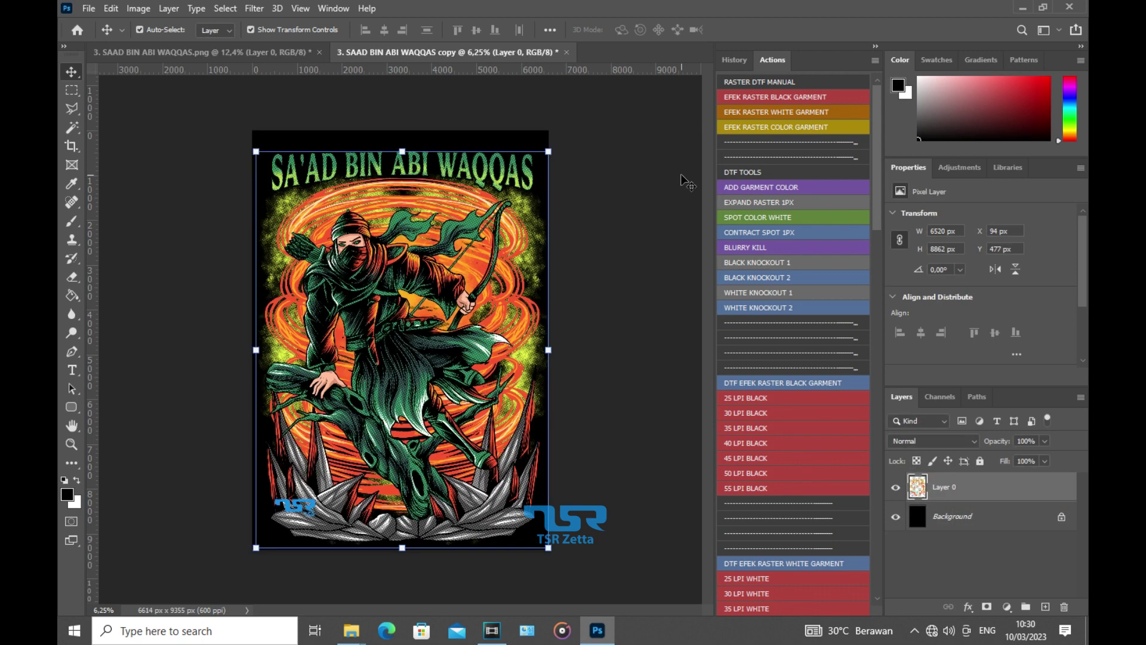
Arrange the raster copy and the original image 2-up vertically and fit each one on screen.
click(333, 9)
mouse_move(343, 24)
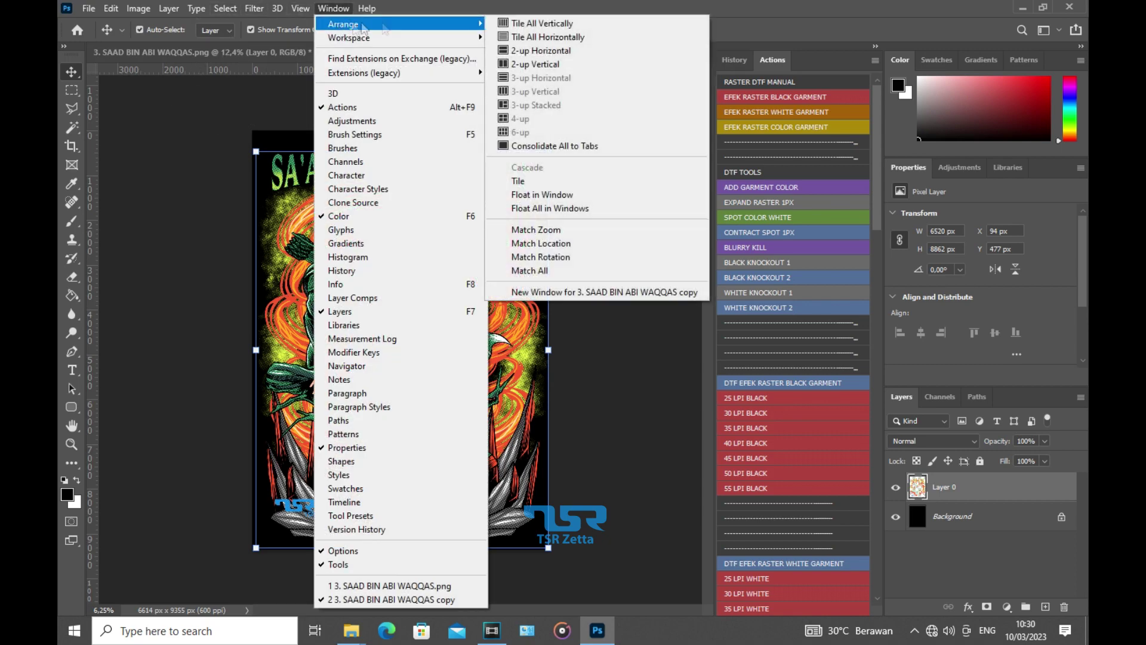
click(519, 64)
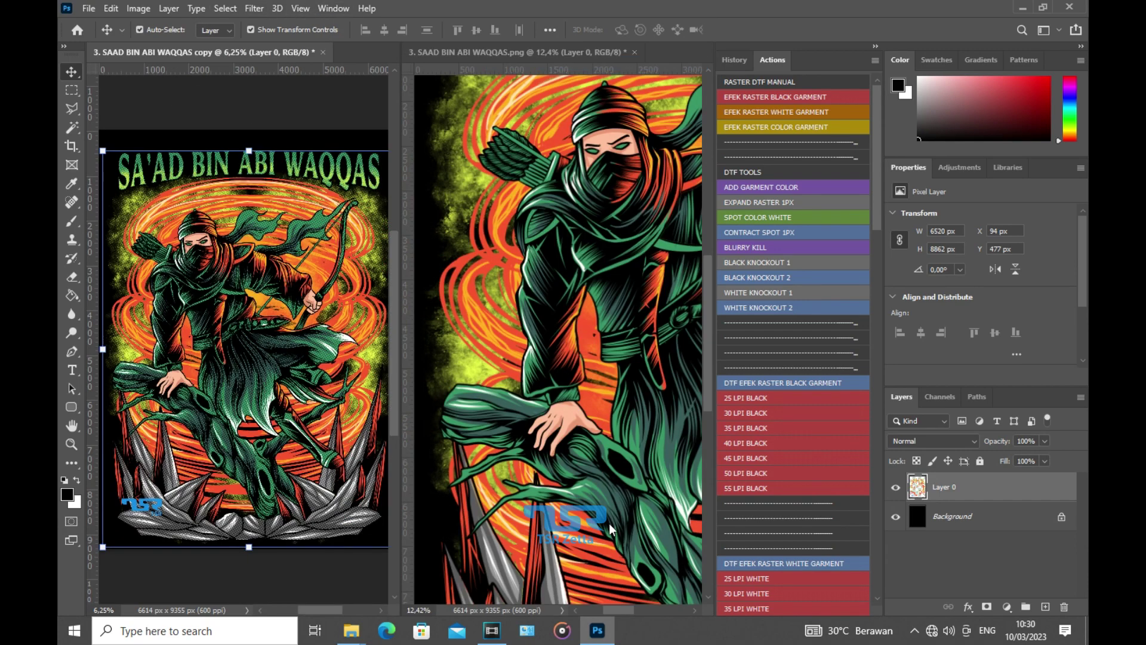
click(71, 444)
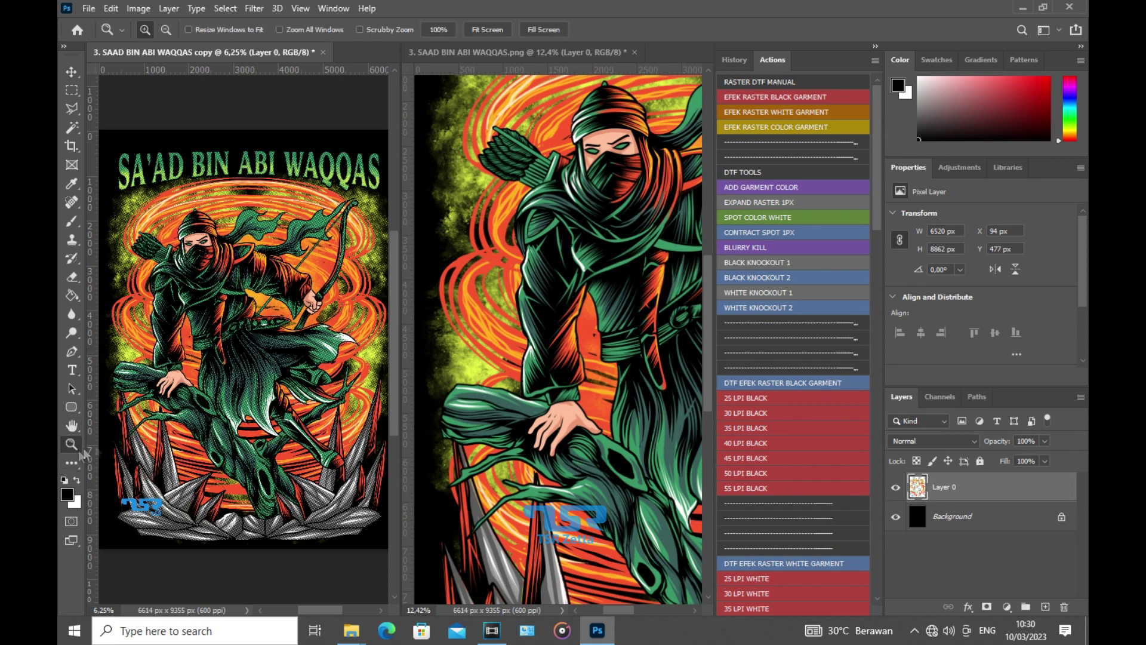
right_click(514, 251)
click(515, 252)
right_click(251, 275)
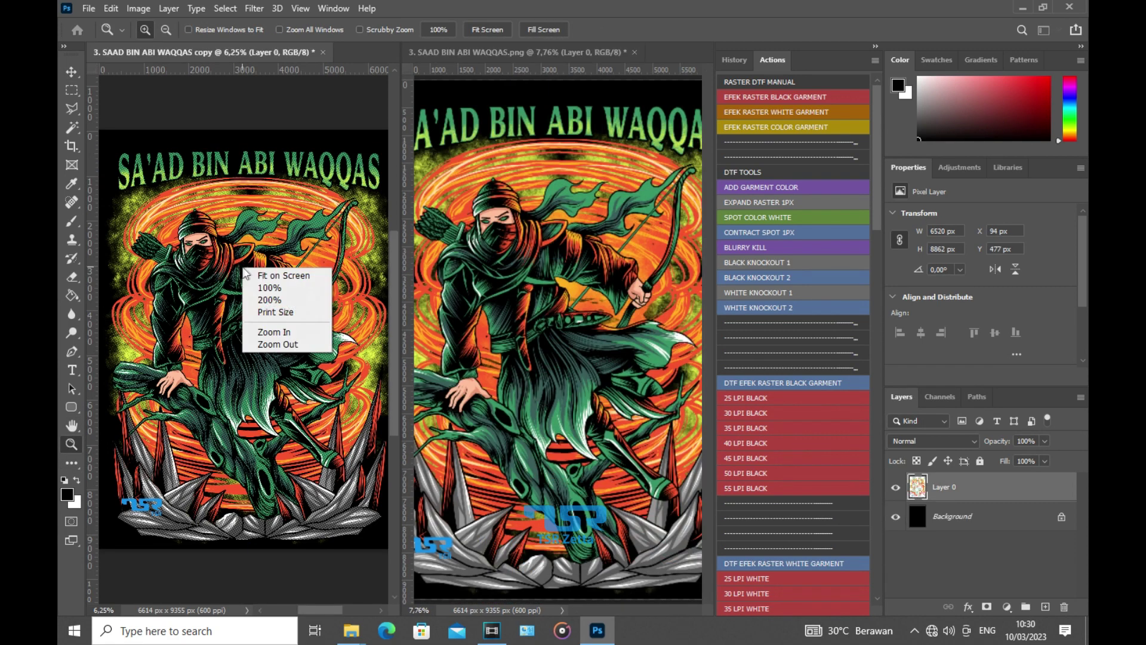
click(251, 276)
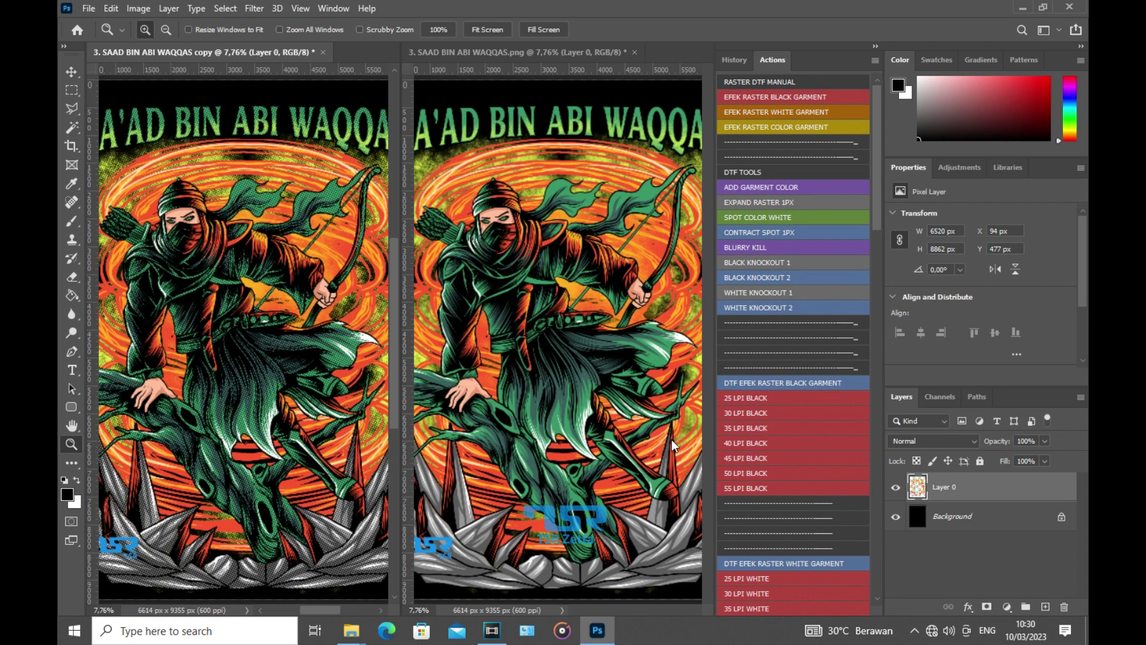
Inspect the halftone pattern of the raster copy at 200%, with the black Background layer hidden and shown.
click(248, 273)
drag(248, 273, 248, 273)
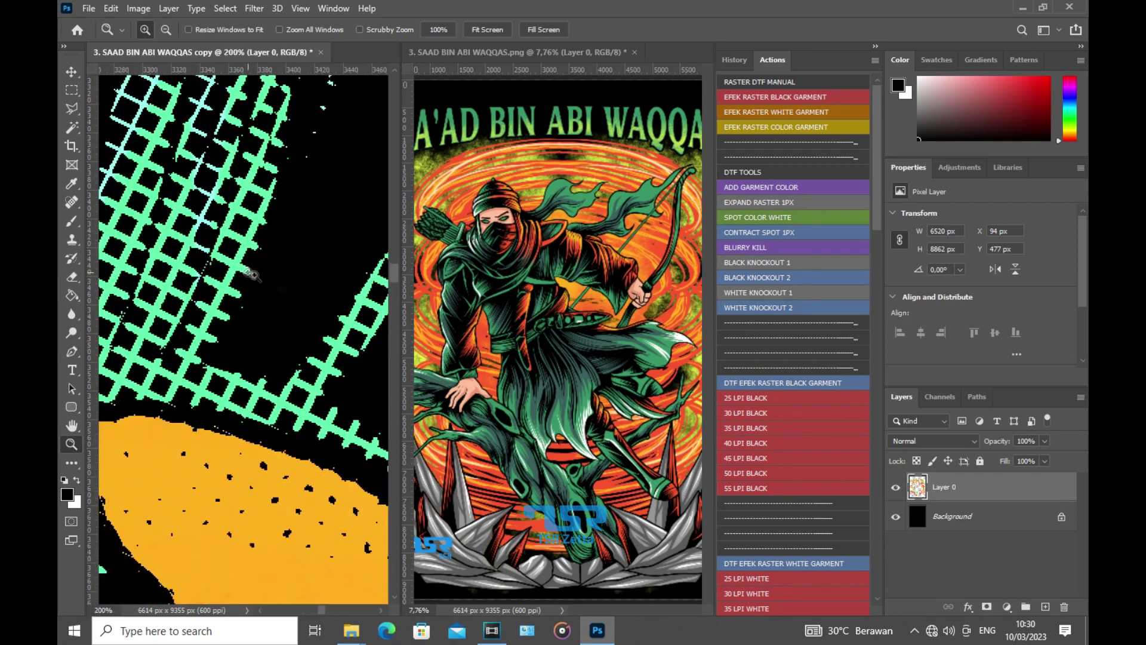
click(898, 521)
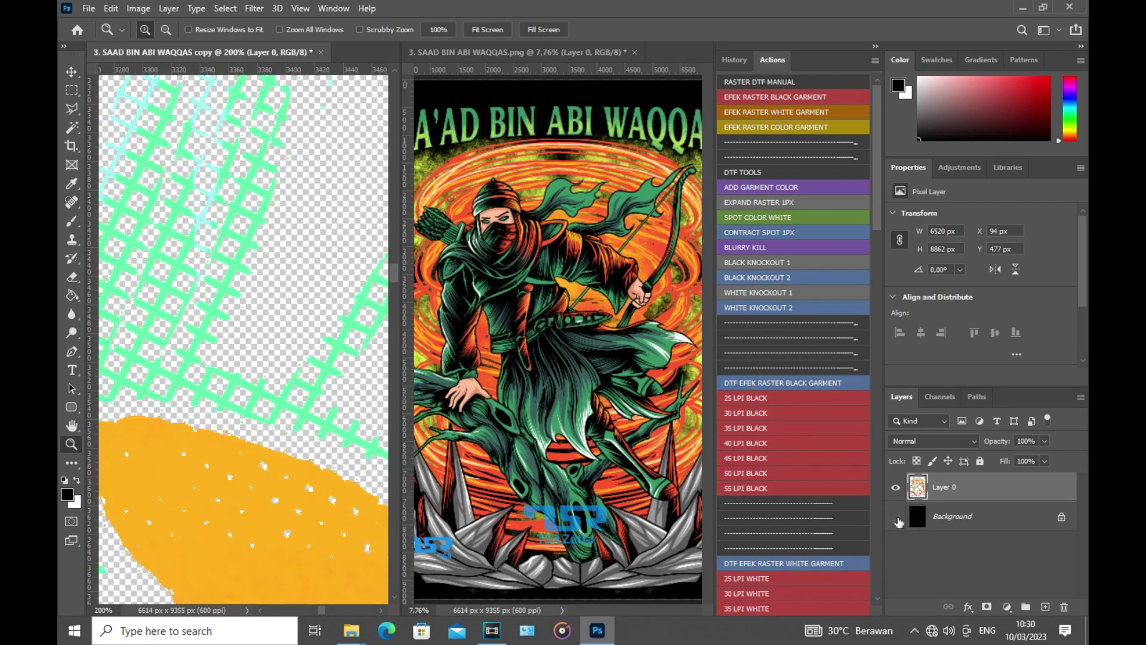
click(898, 521)
right_click(292, 236)
click(294, 238)
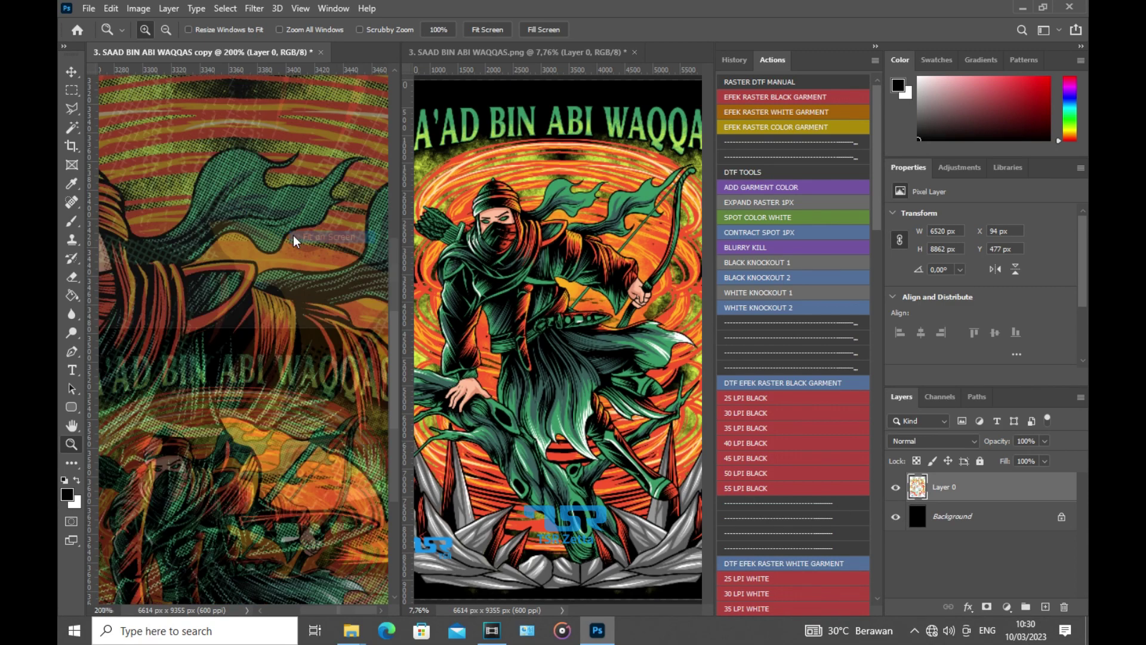
Compare the whole raster copy with the original, toggling the black Background layer's visibility.
scroll(311, 322, up, 2)
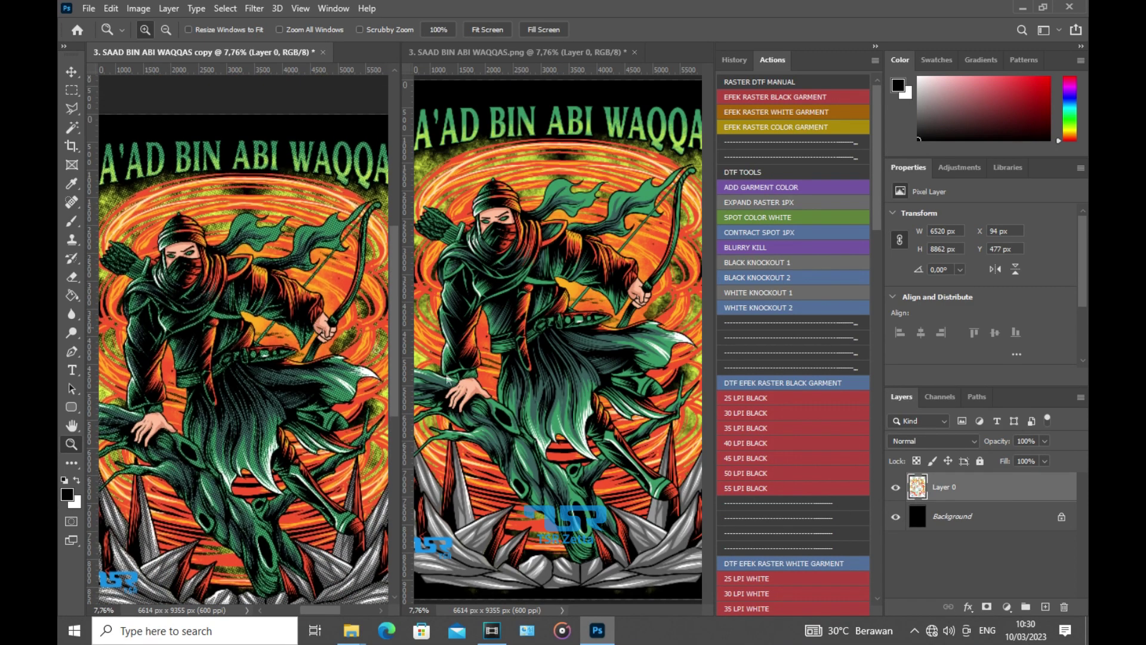
click(897, 519)
click(898, 519)
key(v)
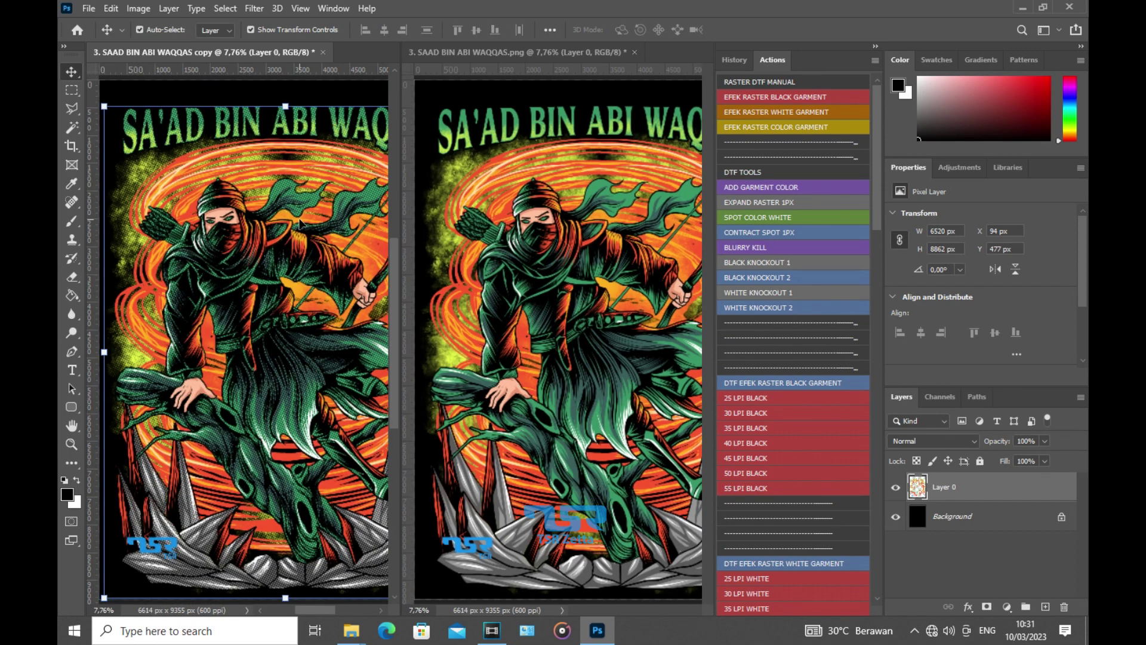
click(896, 517)
click(896, 517)
Close the original image and hide the black Background layer in the raster copy.
click(545, 52)
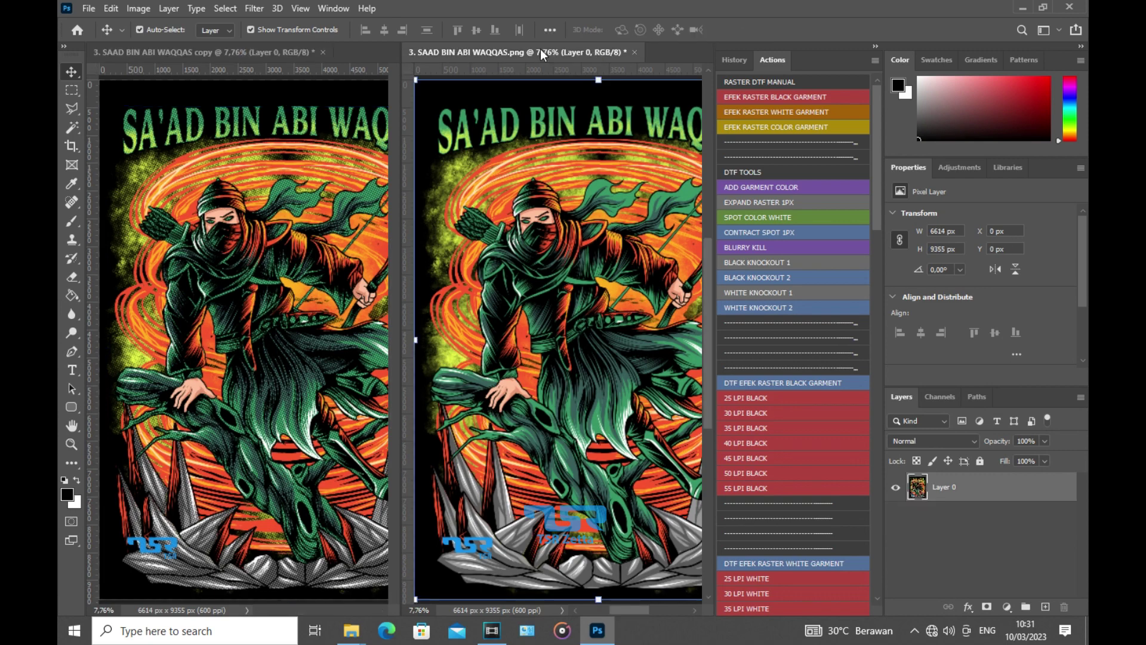
click(635, 52)
click(578, 241)
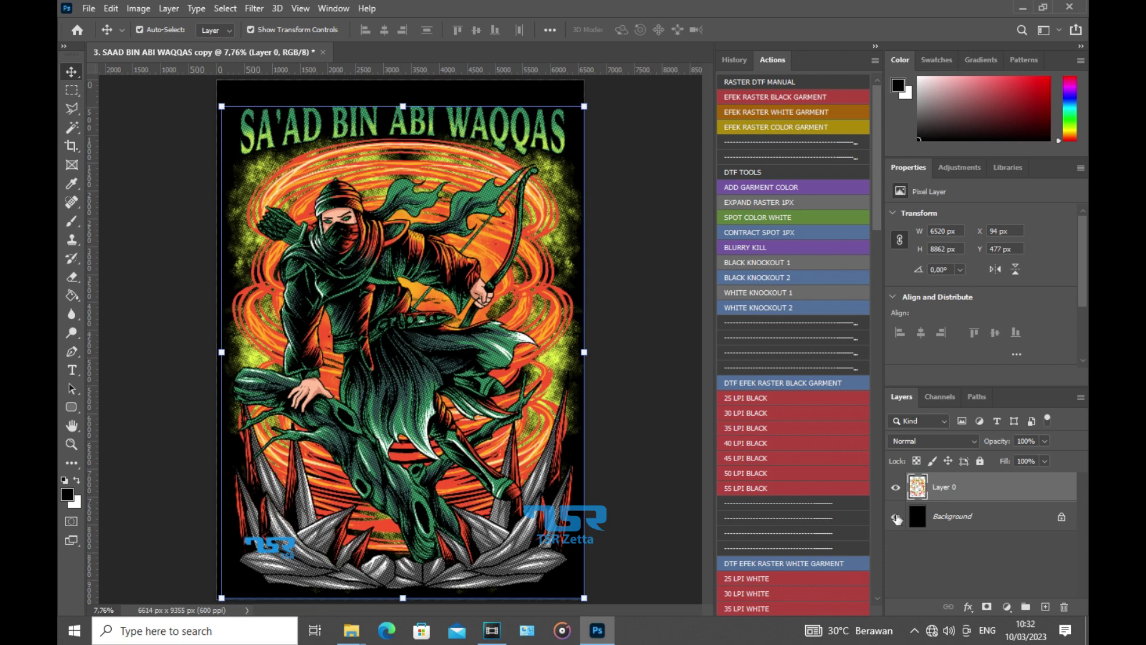
click(896, 517)
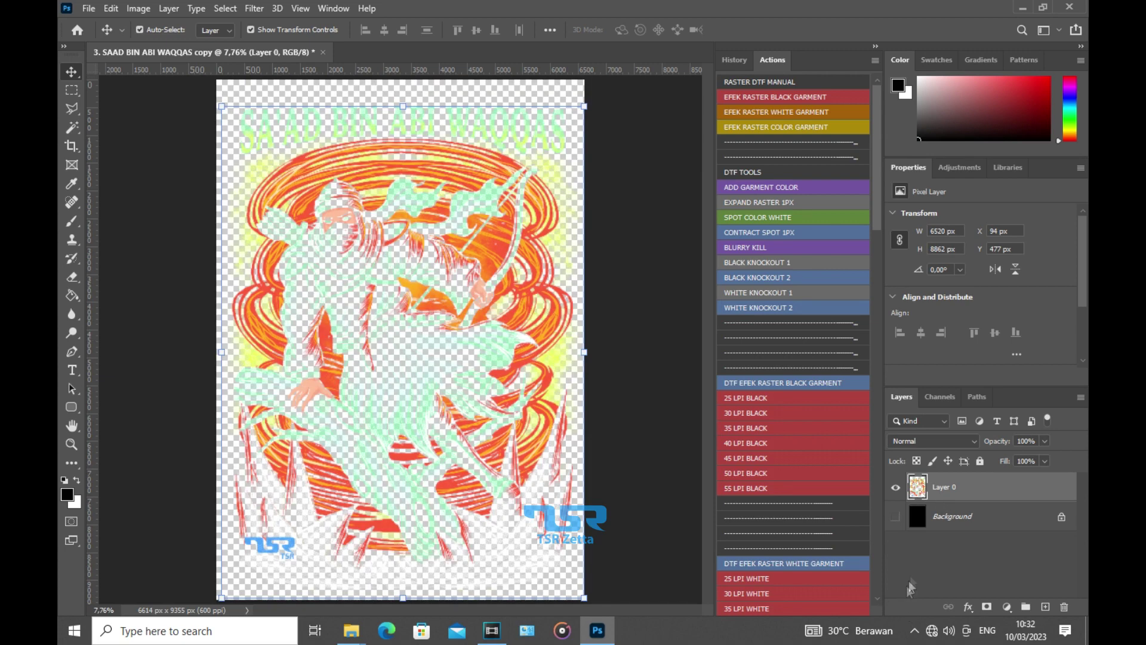
Show the black Background layer and inspect the yellow halftone dots at the artwork's edge at pixel level, up to 3200%.
click(896, 517)
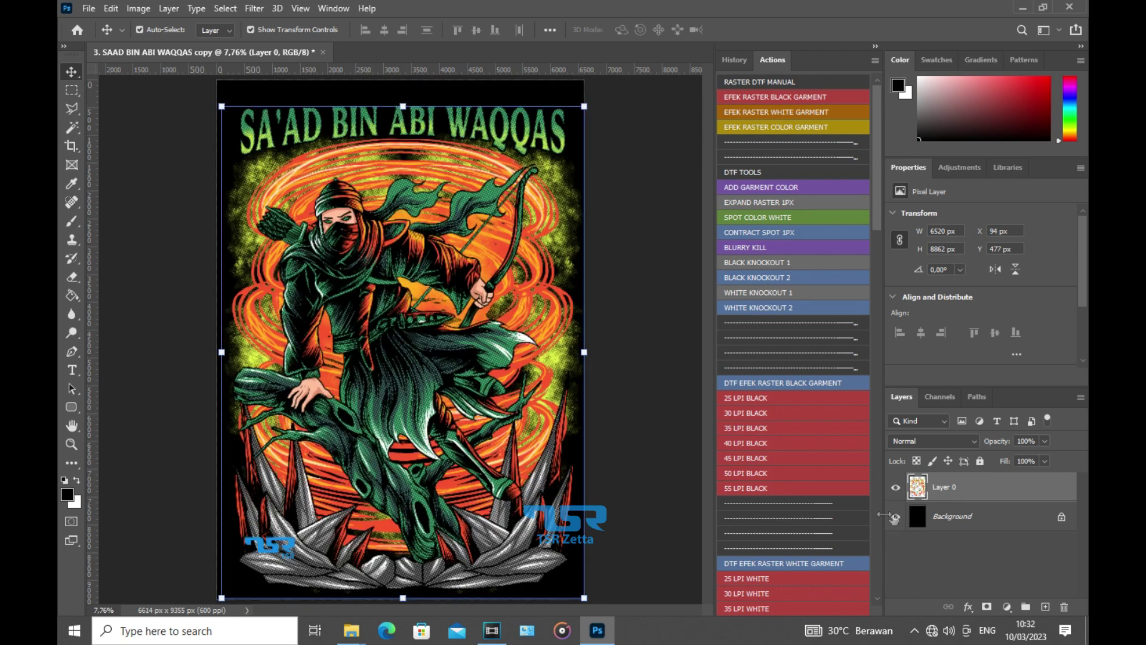
click(71, 444)
click(563, 213)
click(563, 213)
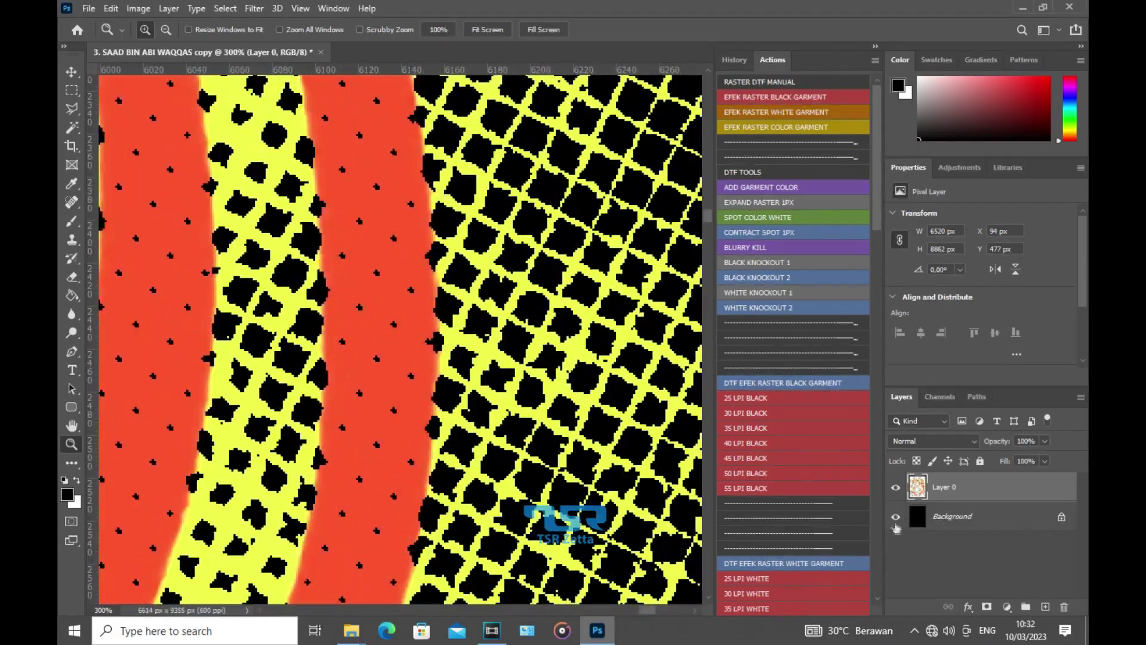
click(896, 517)
click(896, 517)
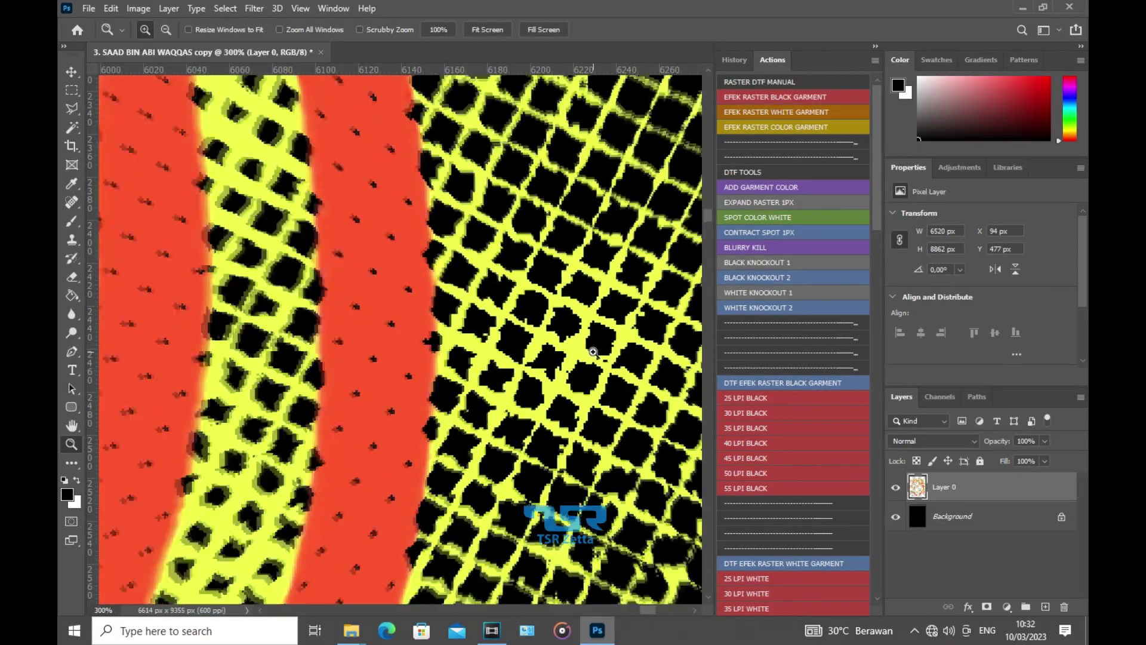
click(593, 352)
click(555, 263)
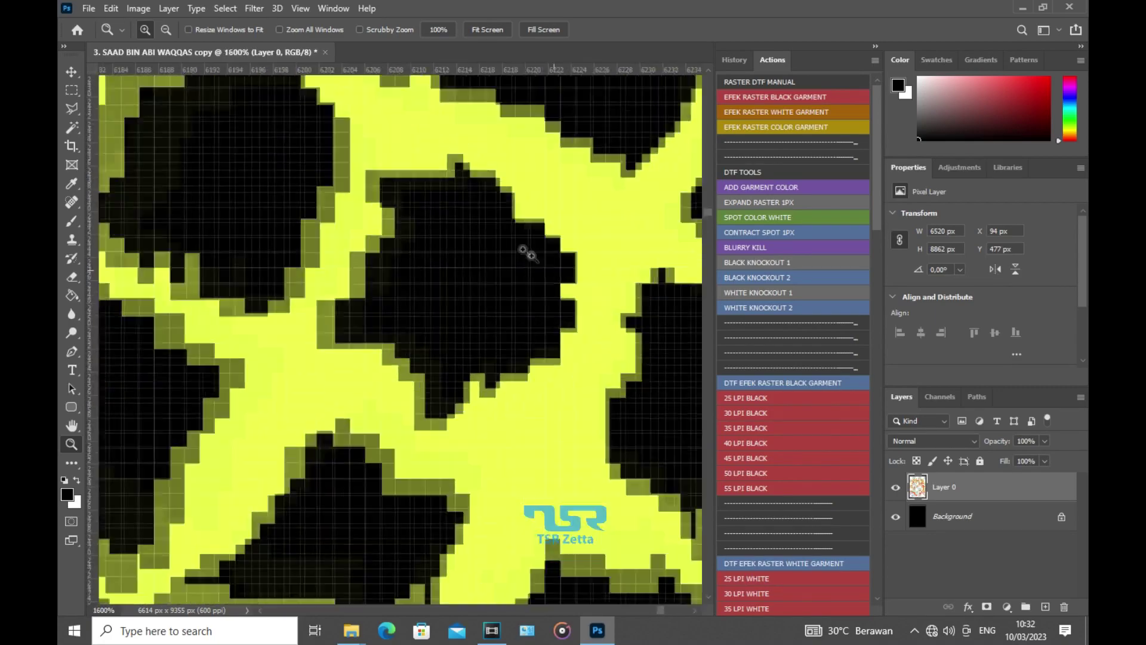
click(523, 250)
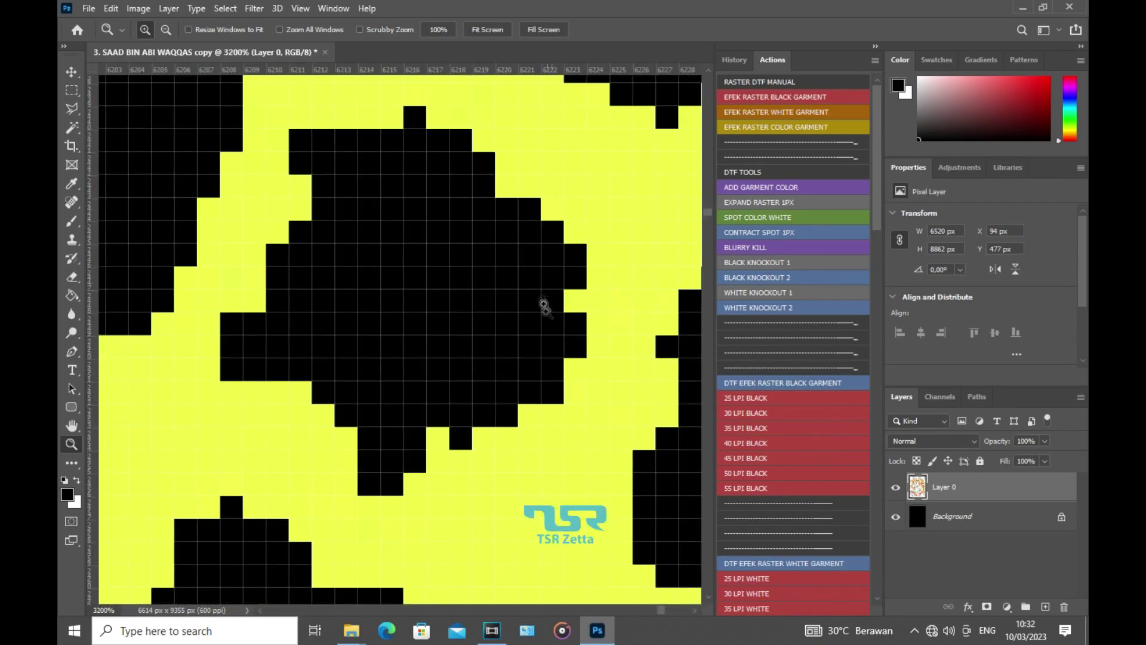
right_click(543, 268)
click(556, 274)
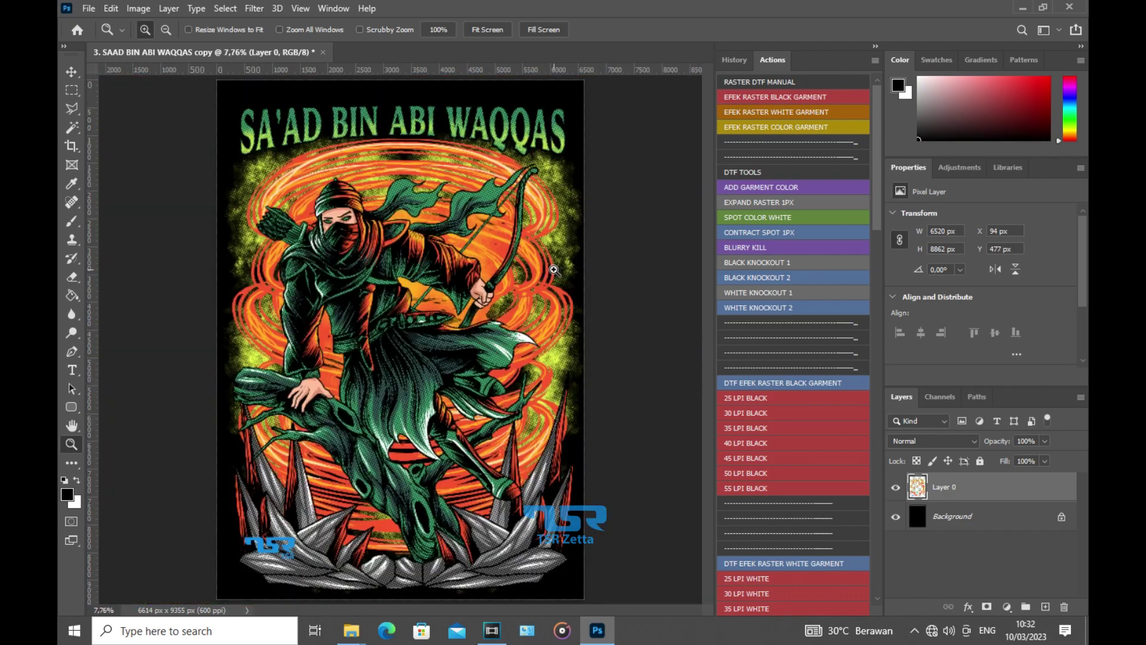
Examine the yellow halftone glow fading into black beside the bow at 66.67%, and return to the whole artwork.
click(570, 230)
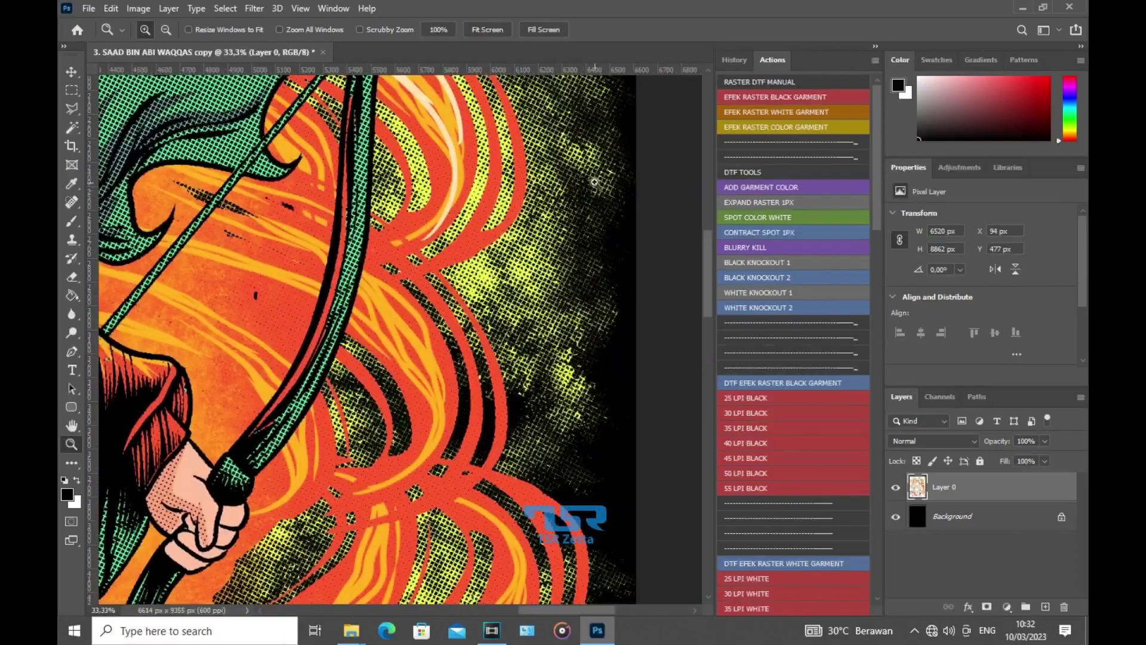
click(559, 214)
click(549, 200)
click(541, 187)
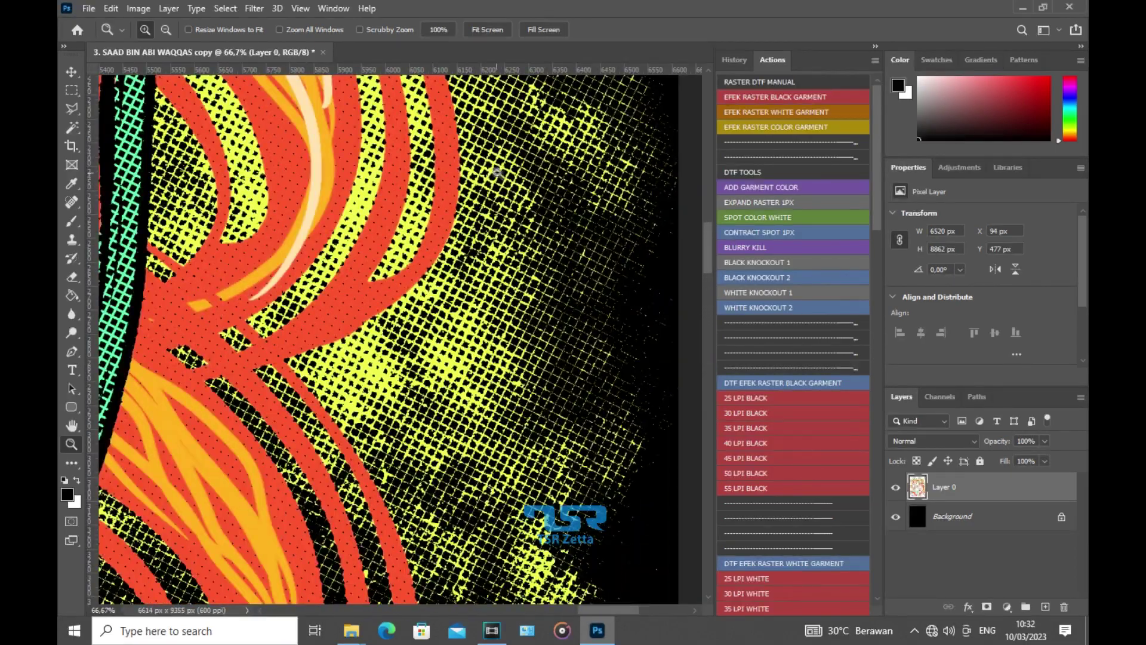
scroll(531, 269, down, 2)
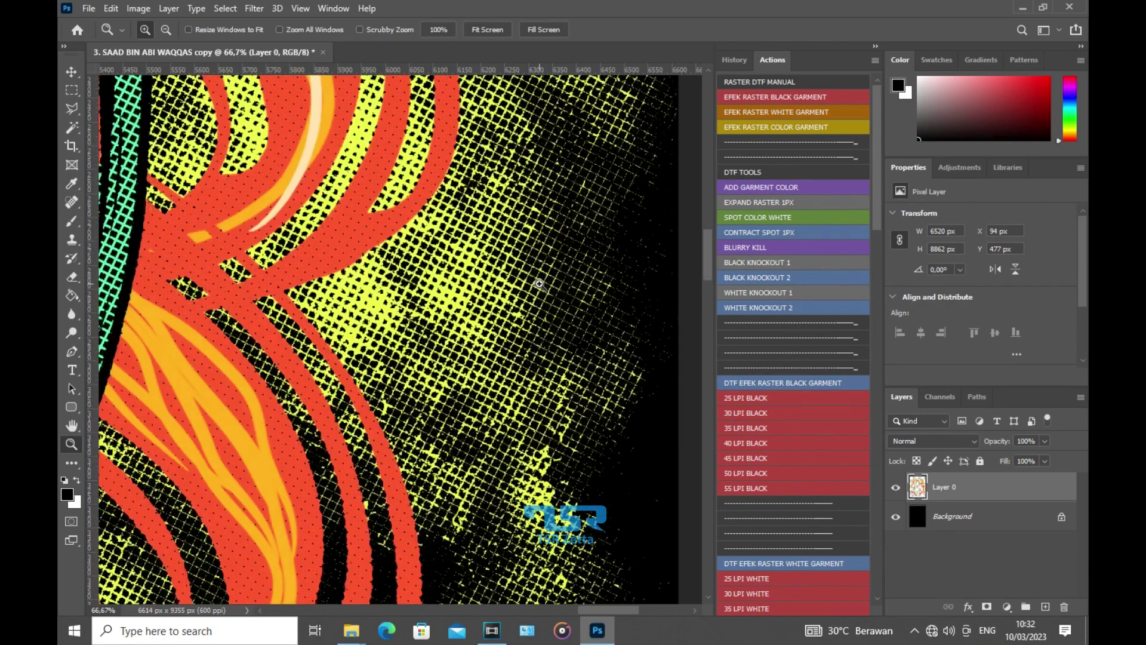
scroll(531, 275, down, 5)
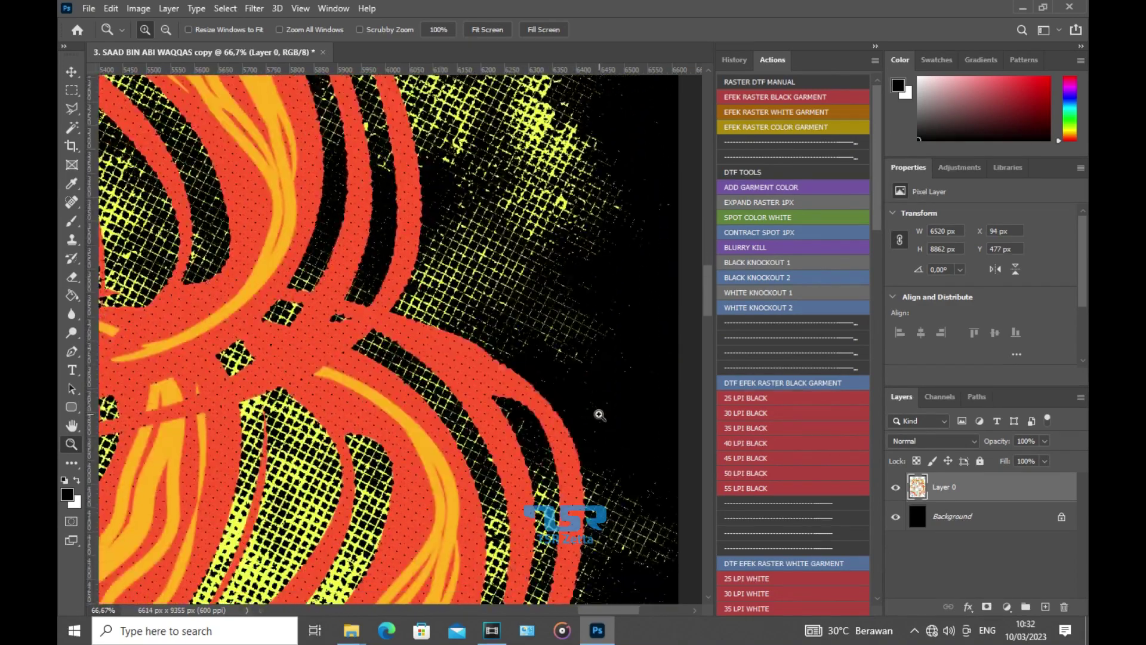
right_click(501, 184)
click(523, 191)
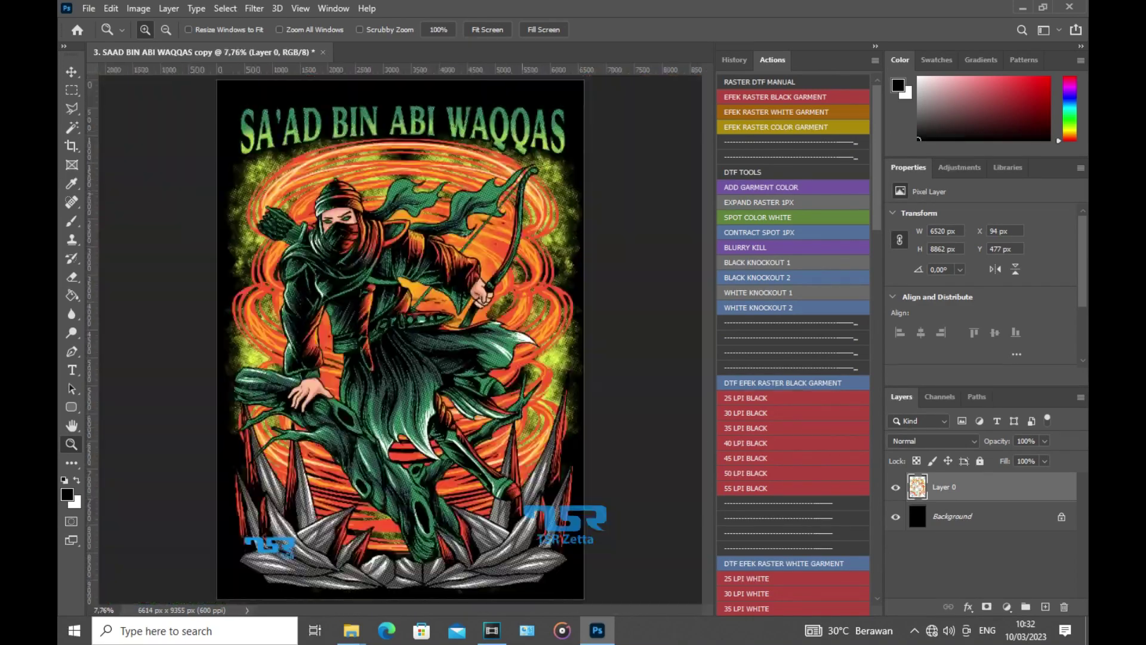
Examine the halftone pattern along the artwork's opposite edge and around the bow's upper tip, and fit the artwork on screen.
click(234, 352)
click(234, 352)
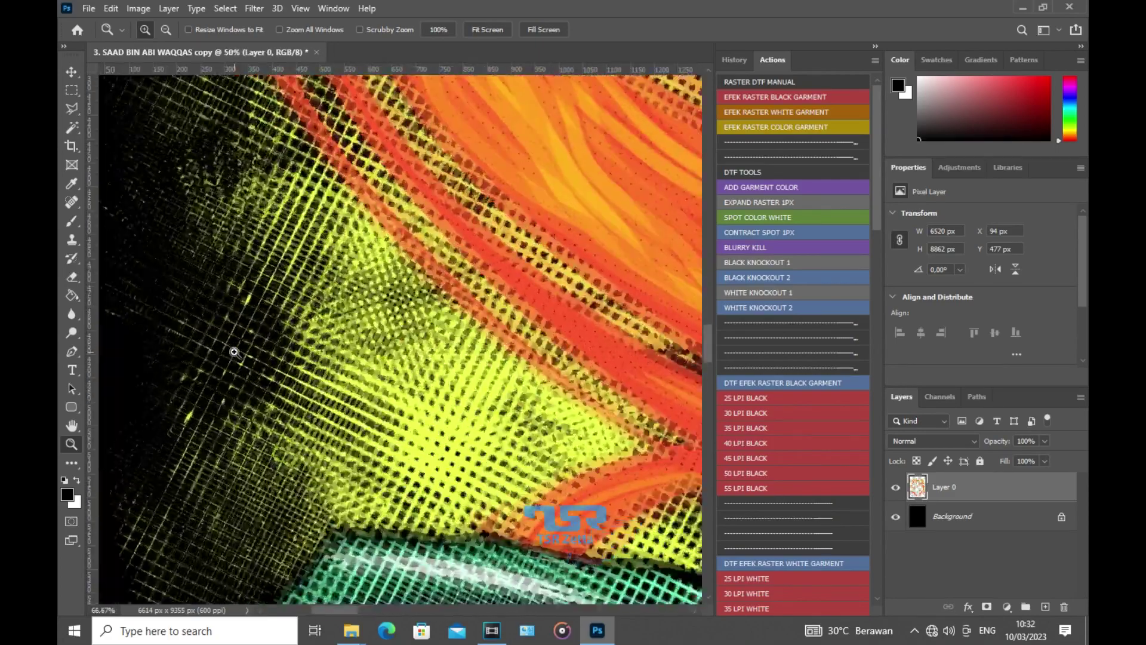
right_click(249, 276)
click(270, 283)
click(458, 163)
click(546, 154)
click(545, 154)
click(546, 154)
click(546, 154)
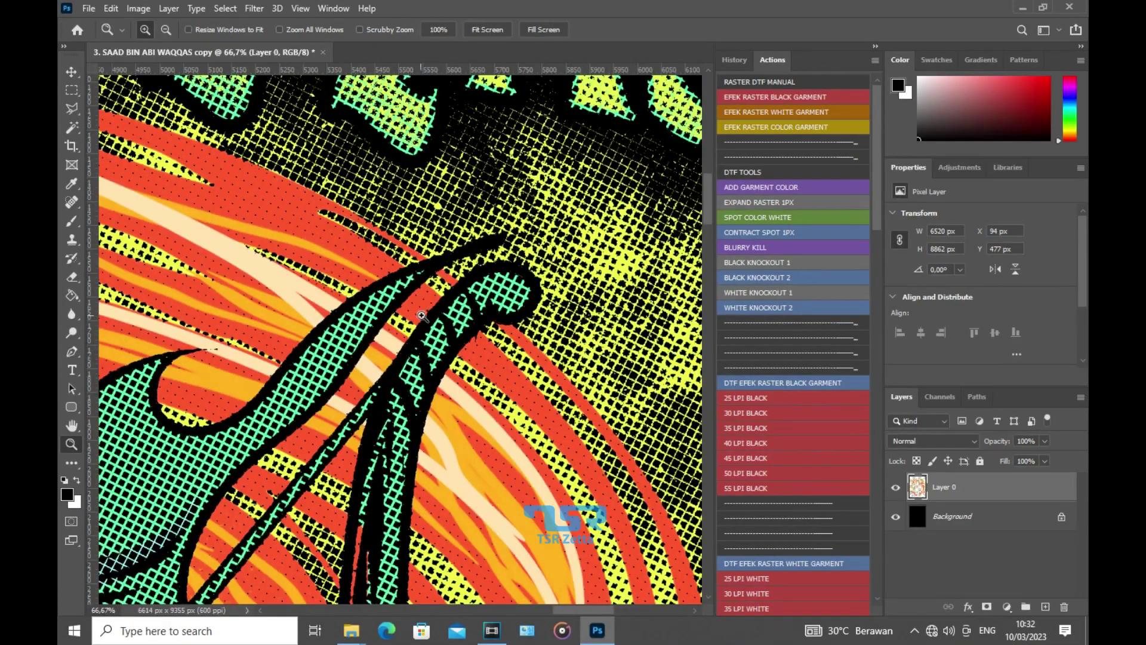
right_click(427, 217)
click(453, 225)
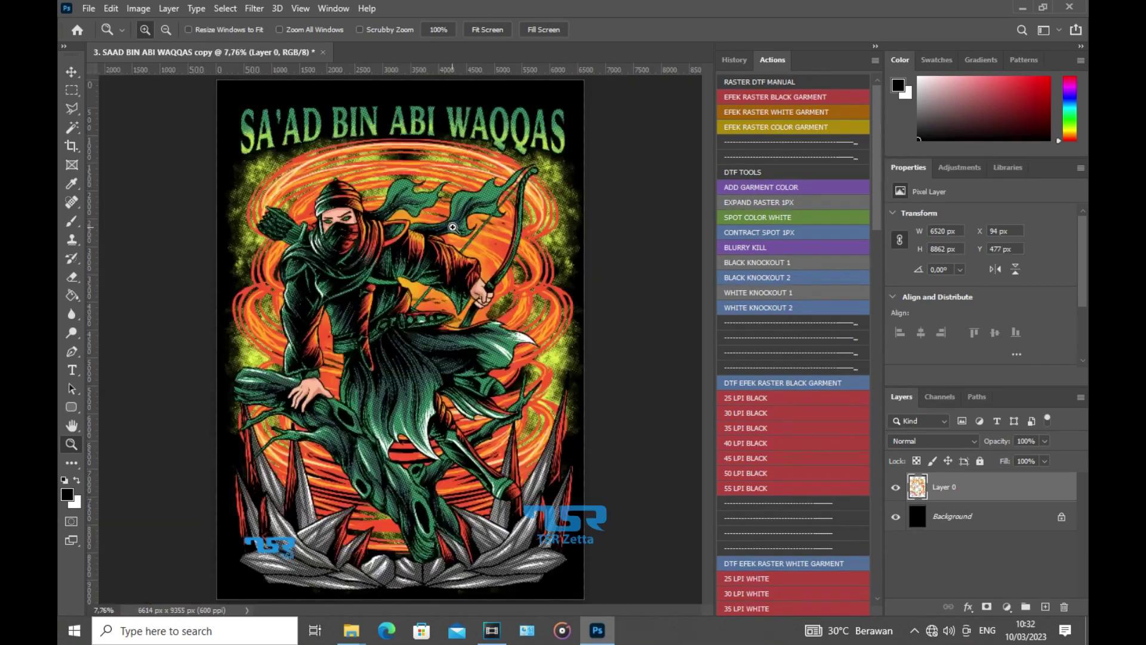
Run the EXPAND RASTER 1PX action on Layer 0 and hide the black Background layer.
key(F2)
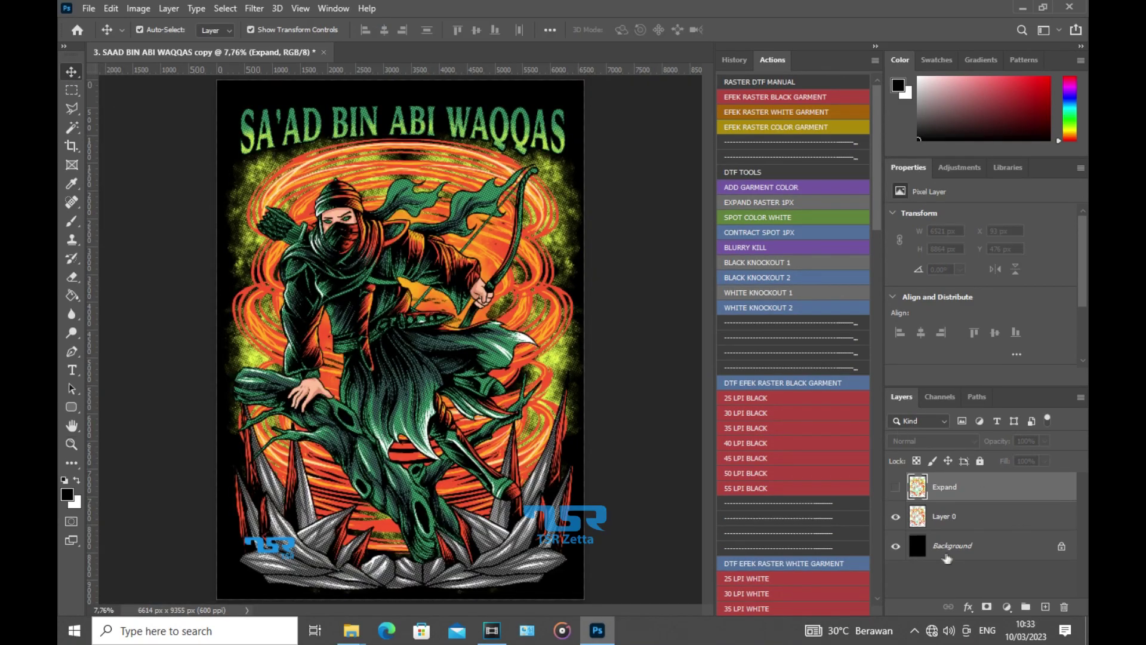
click(895, 546)
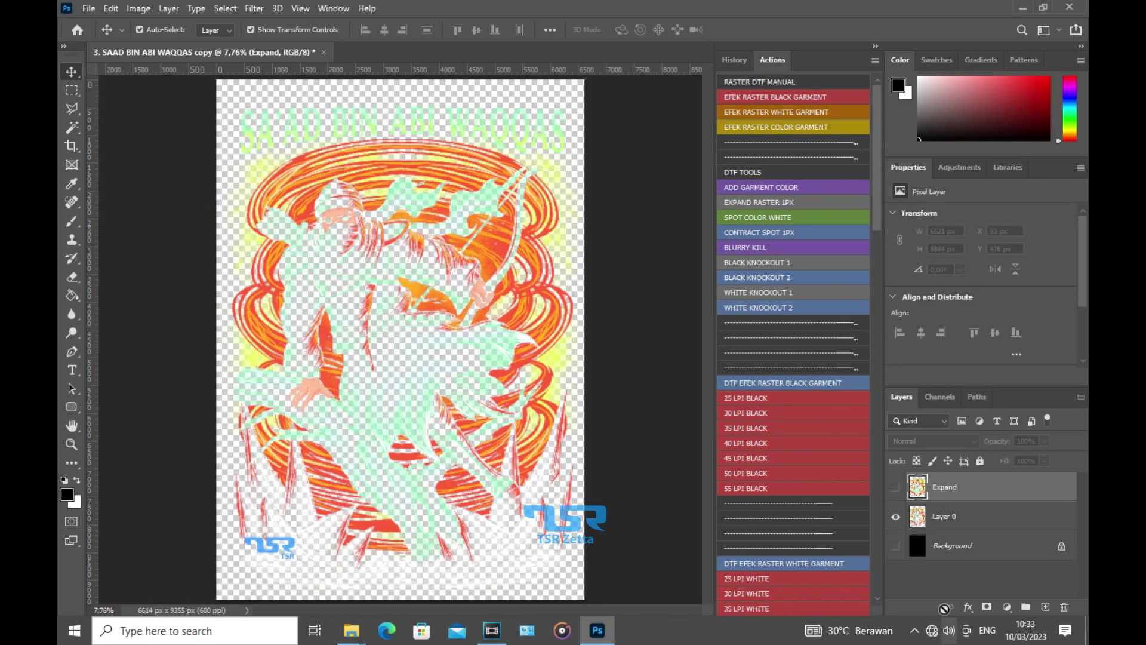
Save the transparent raster as the PNG file r56 in the raster folder, using the large file size option.
click(88, 9)
click(112, 182)
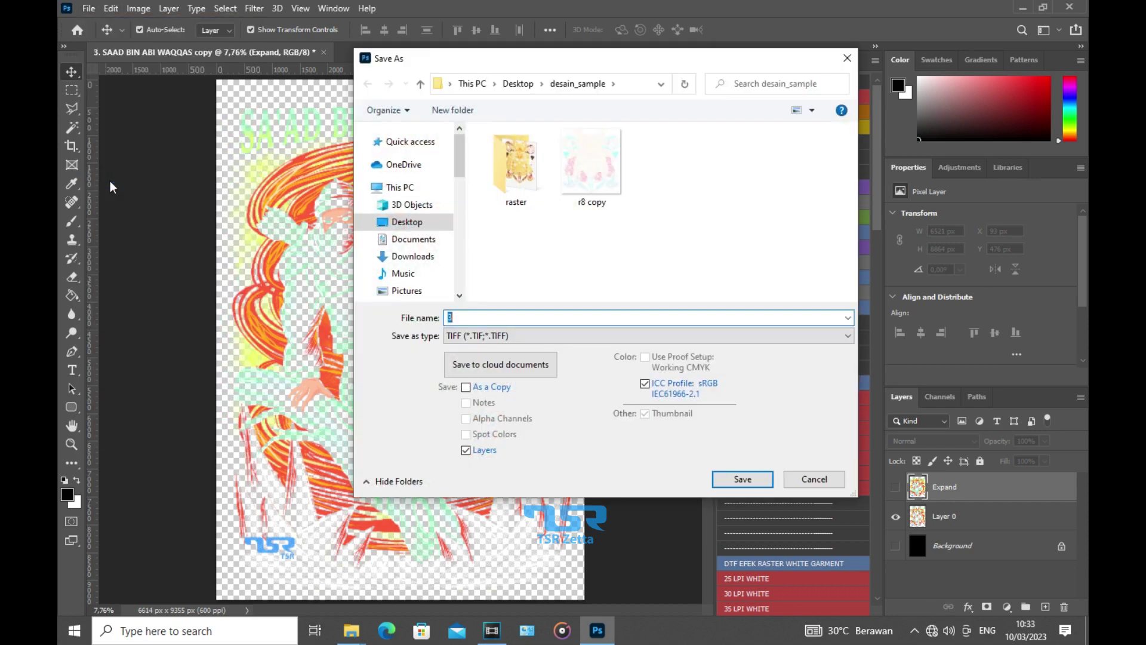
click(515, 338)
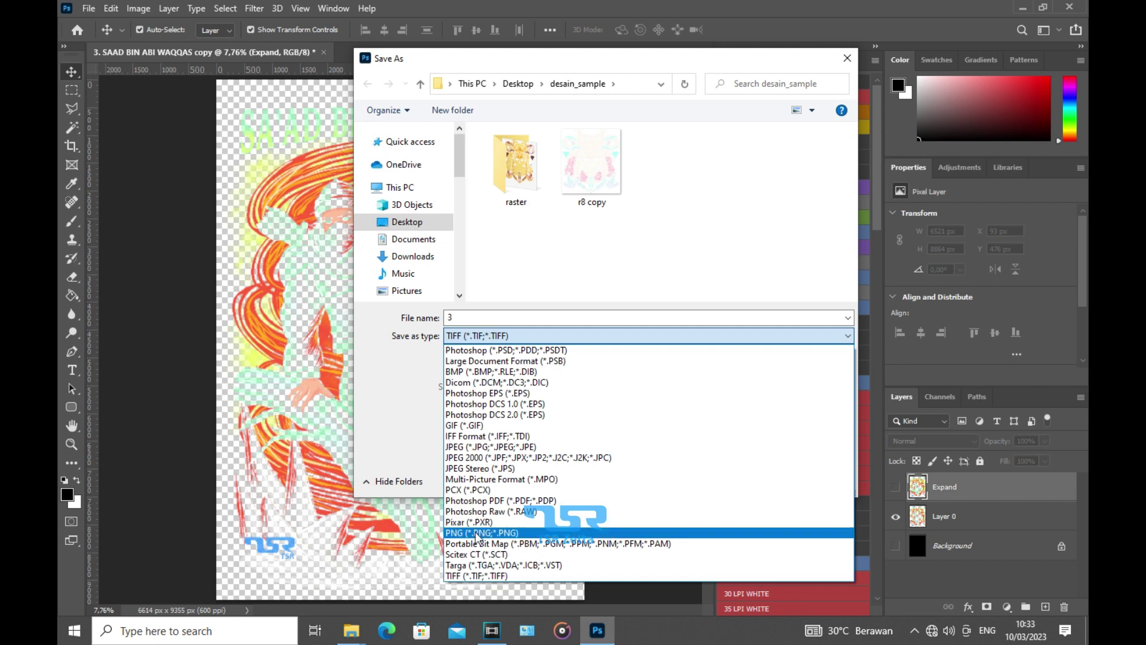
click(495, 533)
double_click(491, 148)
click(467, 317)
text(r56)
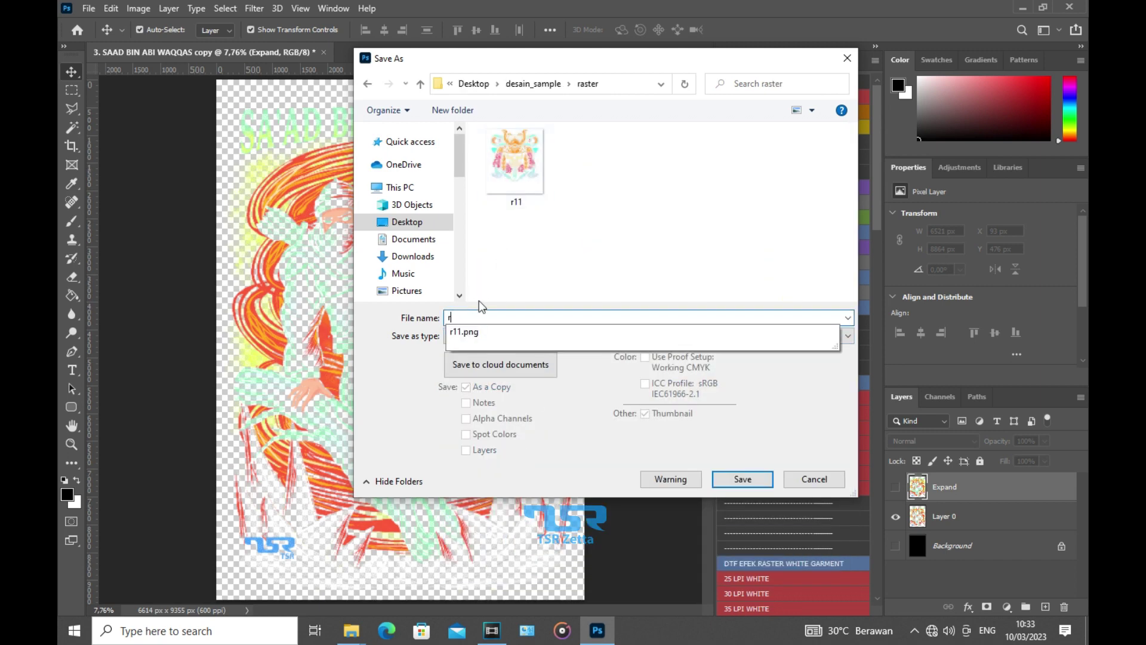
click(743, 480)
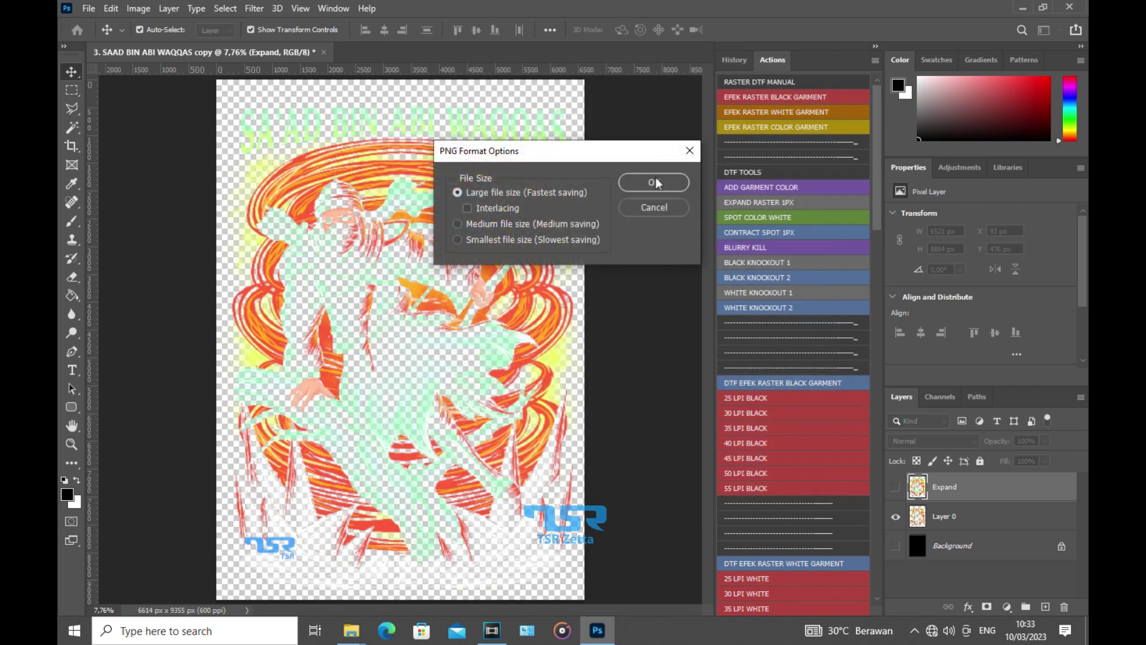
click(654, 182)
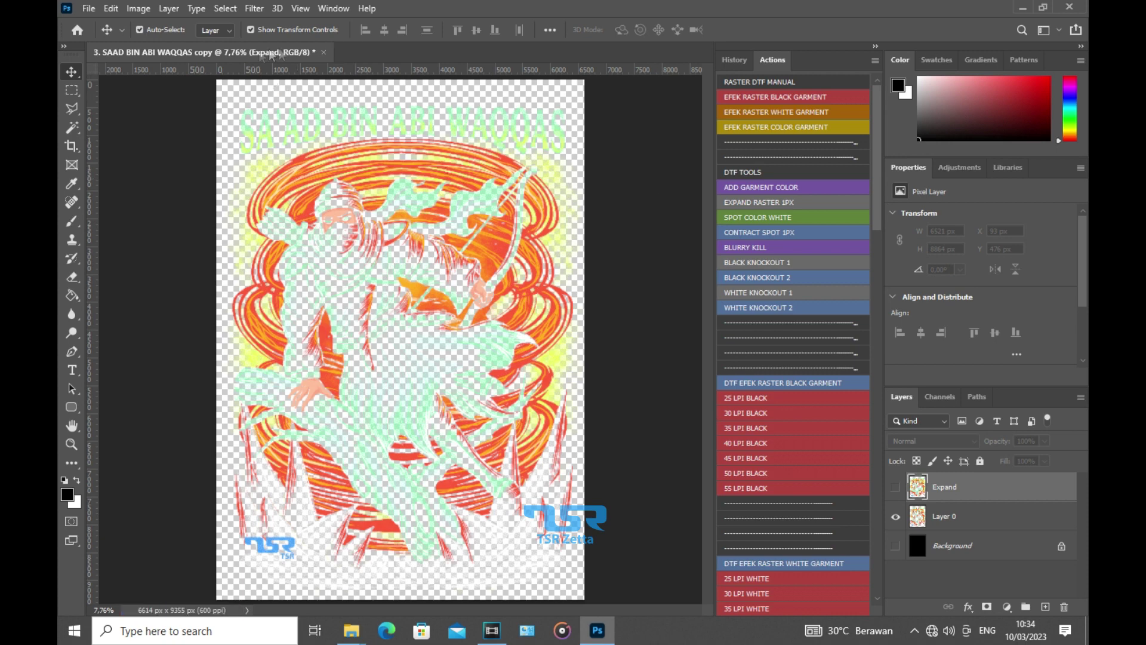
Close the raster copy without saving its changes and open the image 7. ABU BAKAR from the desain_sample folder.
click(324, 52)
click(564, 239)
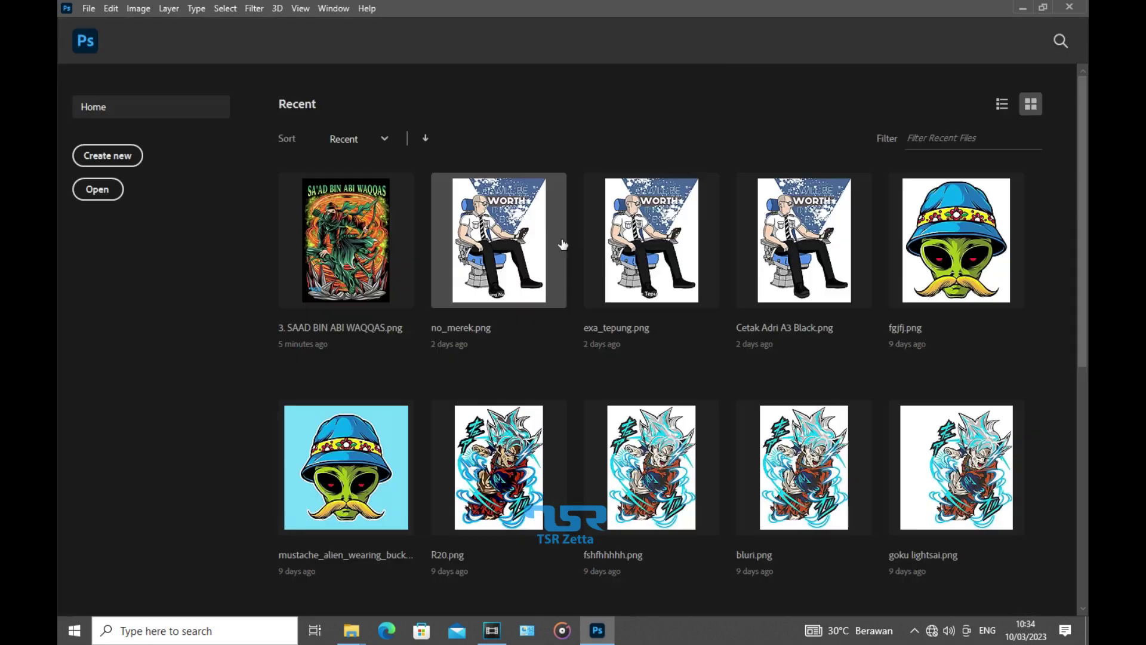
click(98, 190)
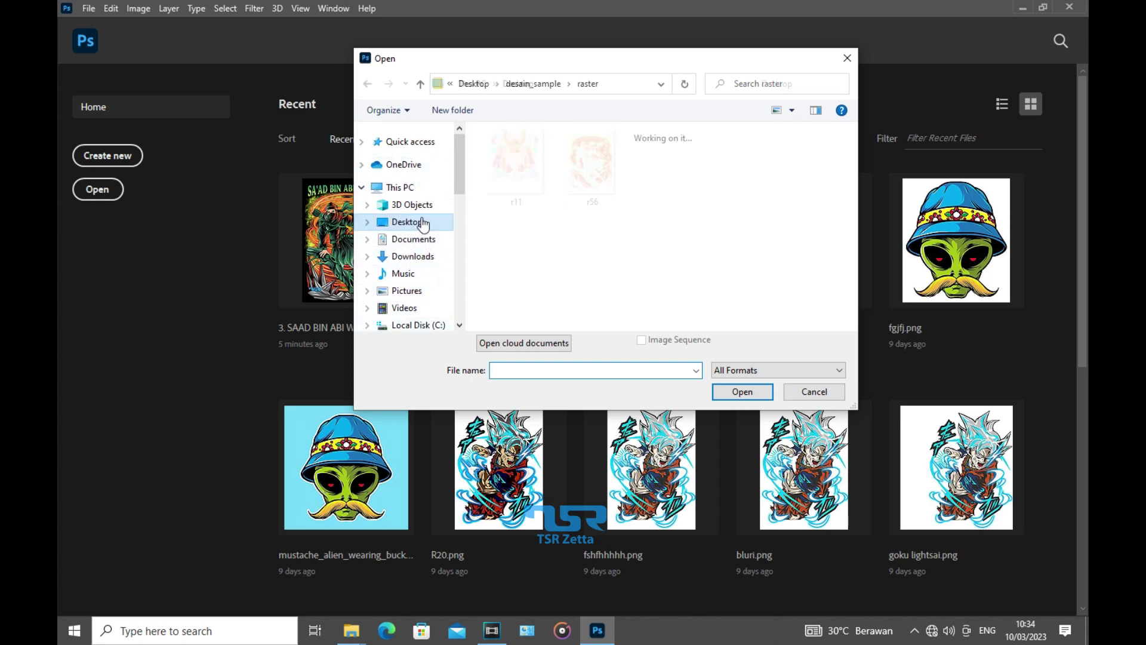
key(alt+Up)
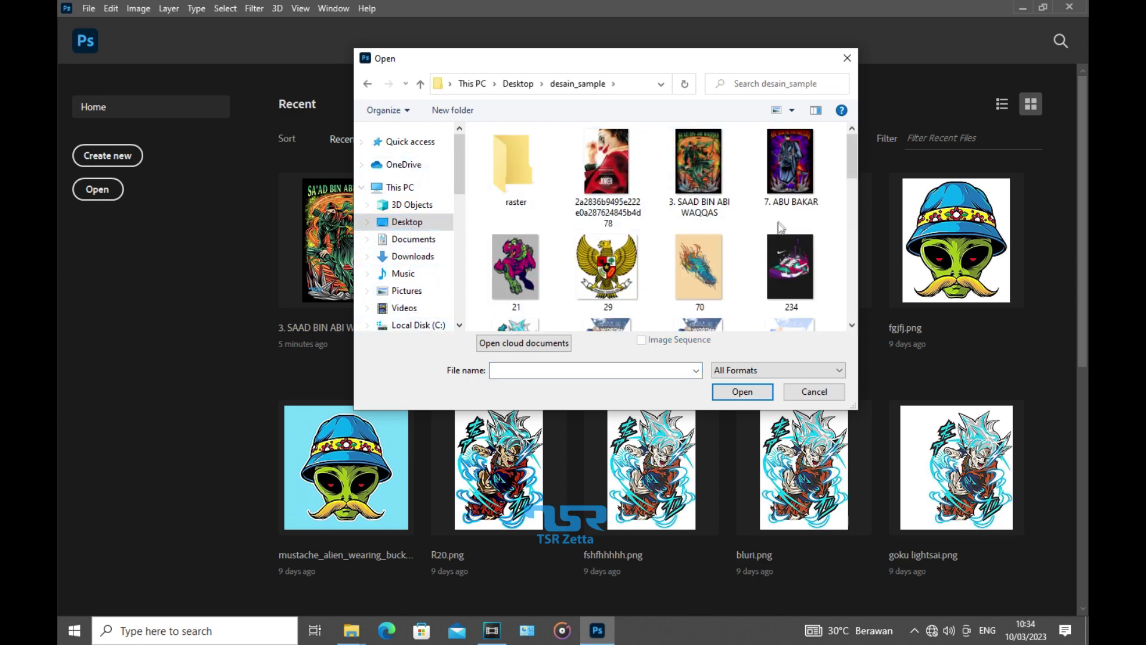
click(790, 167)
click(746, 395)
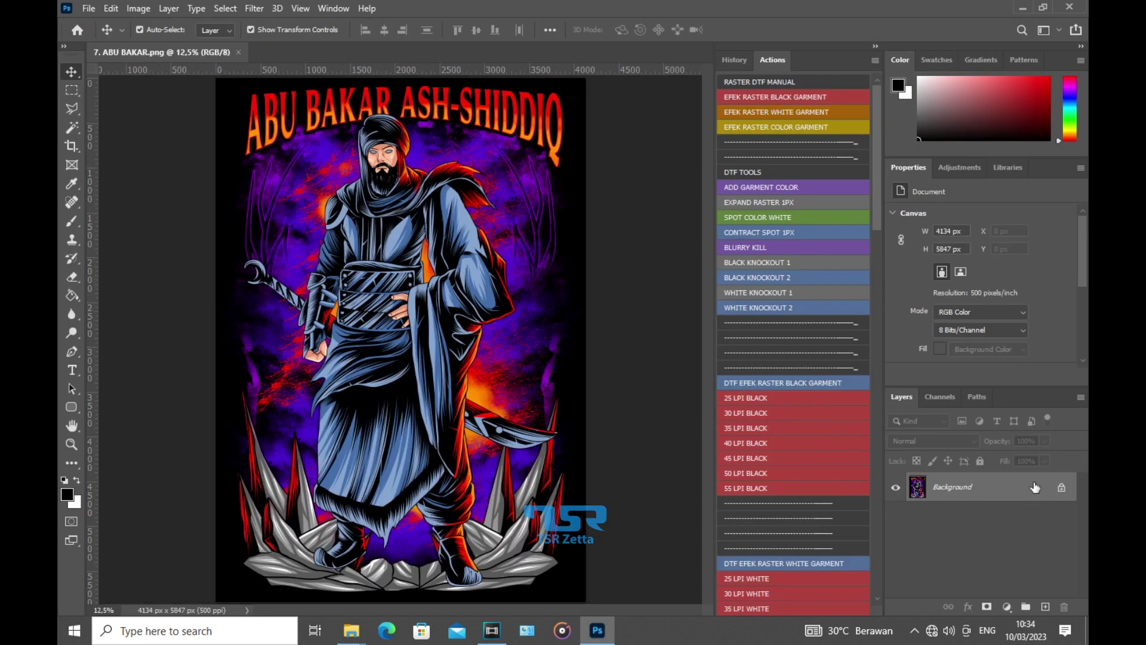
Convert the Background into Layer 0 and run the EFEK RASTER BLACK GARMENT action with an image width of 28 cm.
double_click(1035, 487)
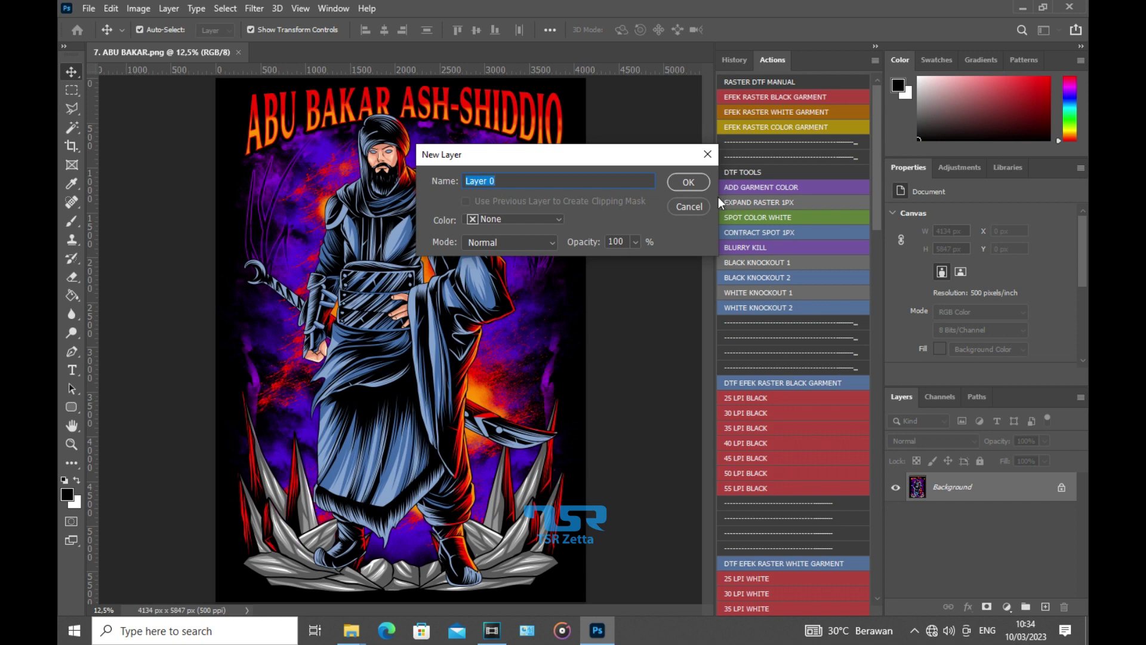
click(688, 182)
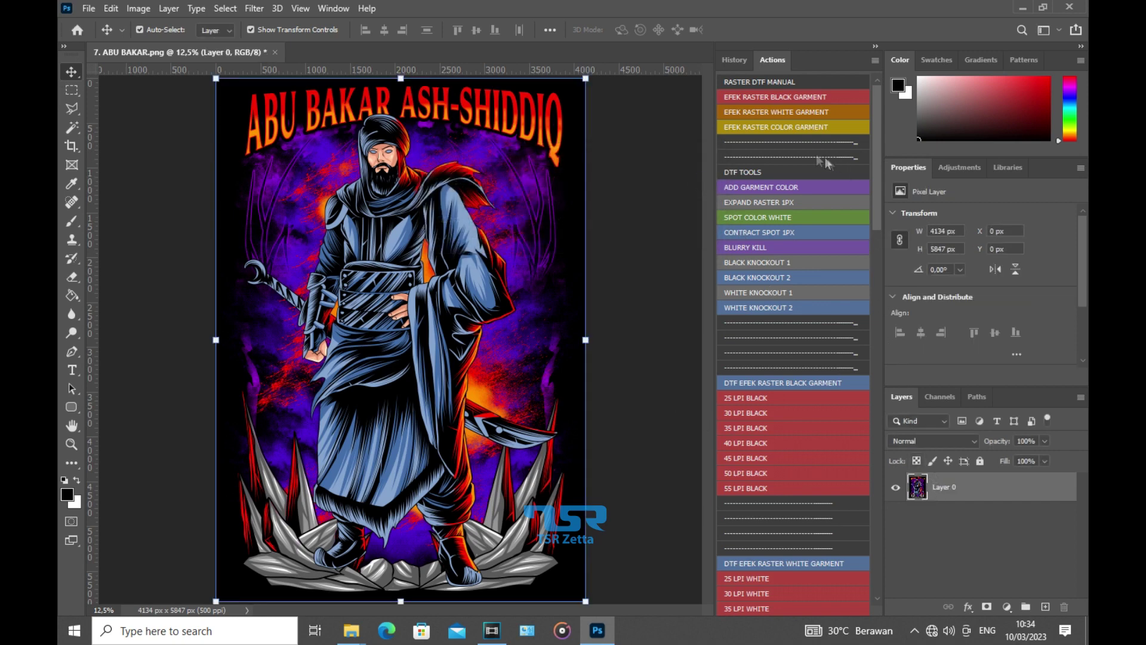
click(790, 97)
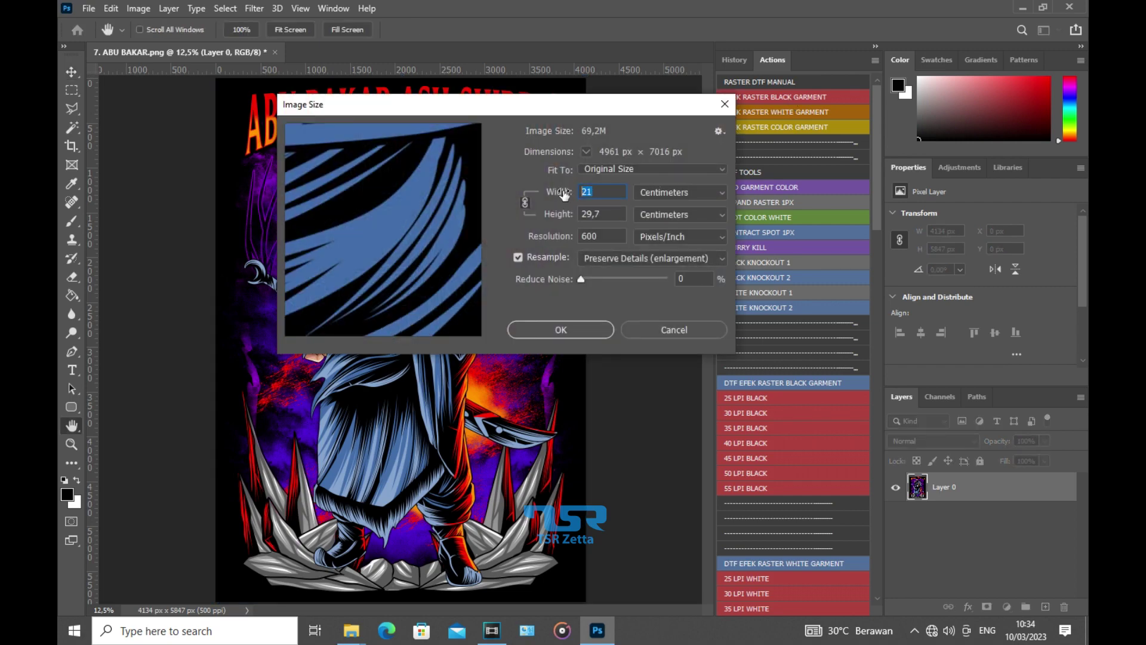
text(28)
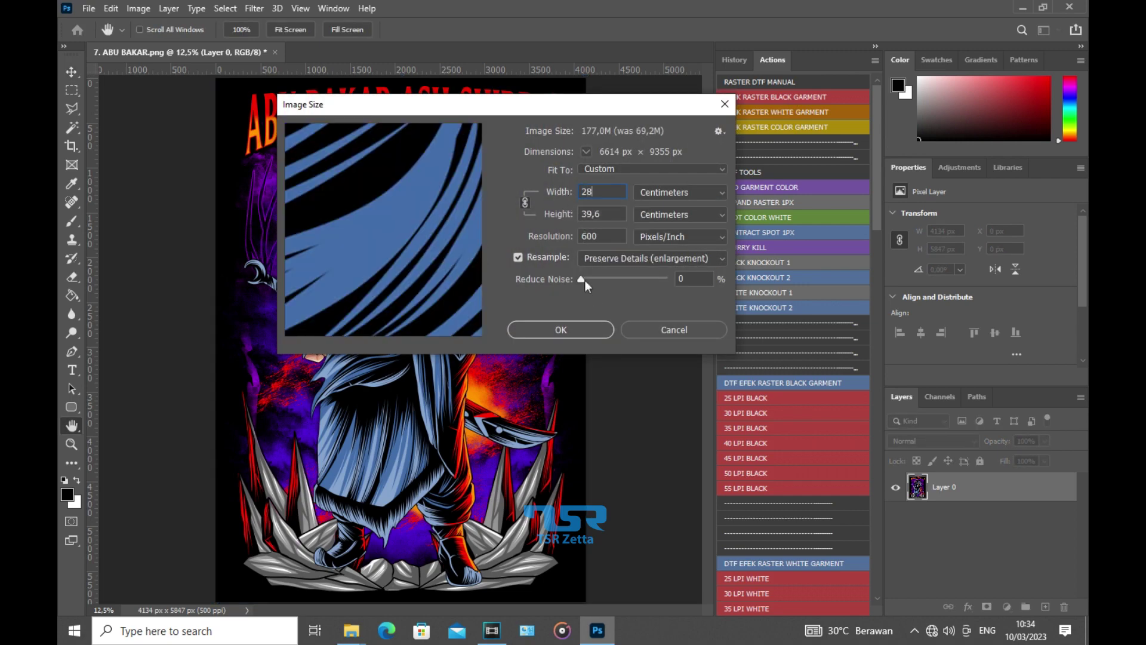
click(597, 258)
click(597, 314)
click(583, 330)
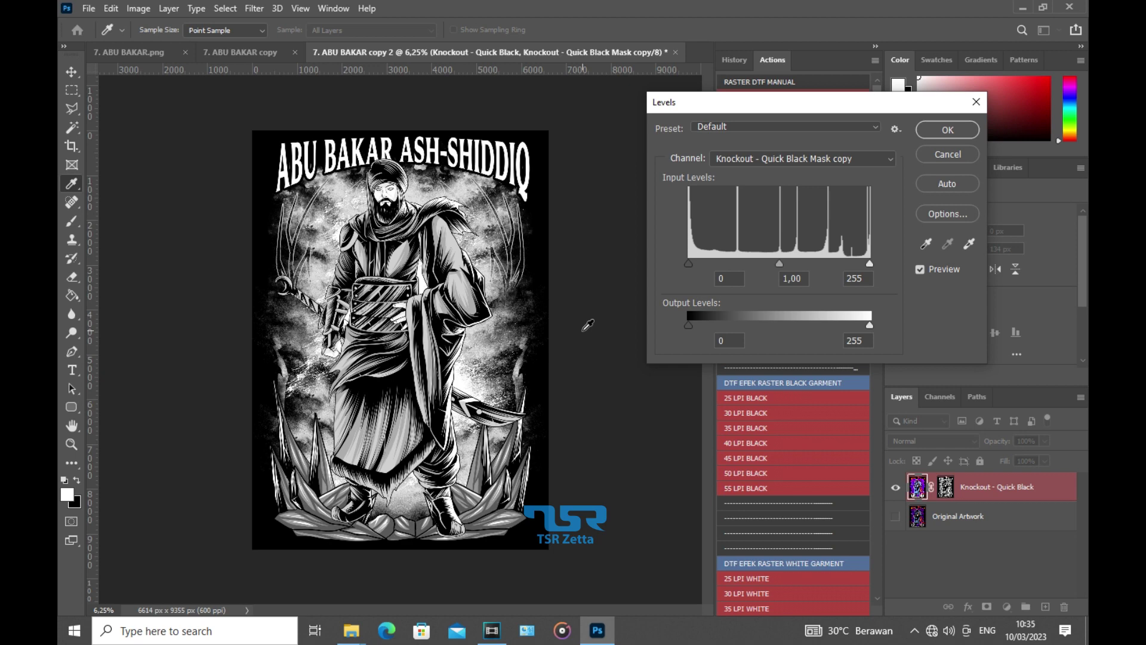
Accept the default Levels for the knockout mask copy and flatten the visible layers, discarding the hidden ones.
click(949, 130)
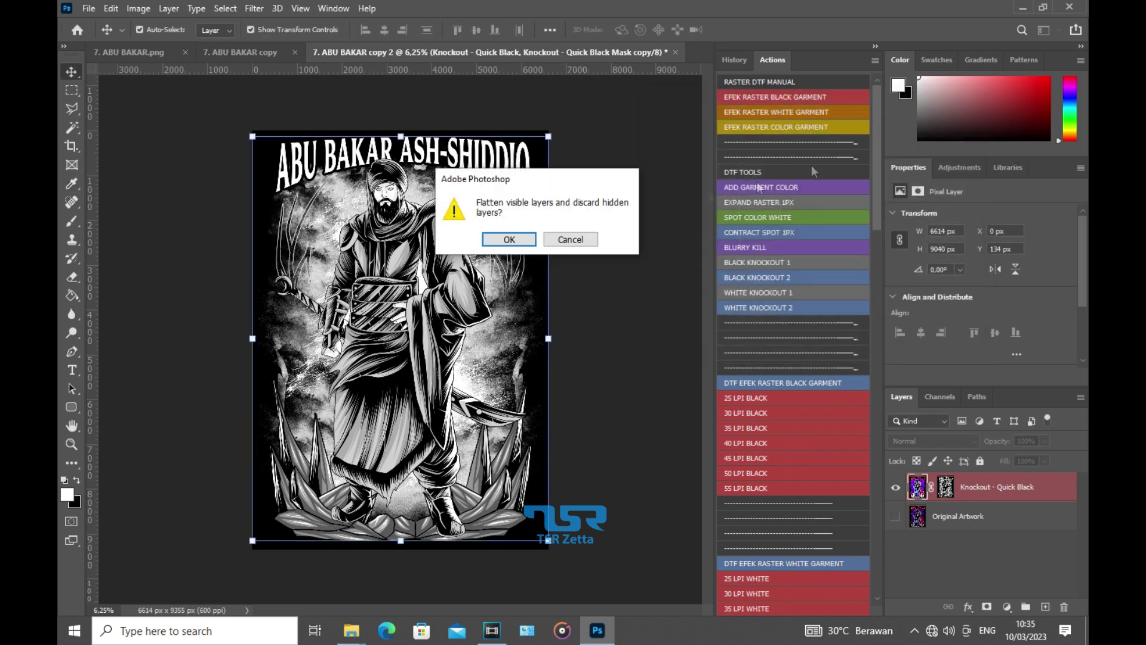
click(525, 238)
click(523, 237)
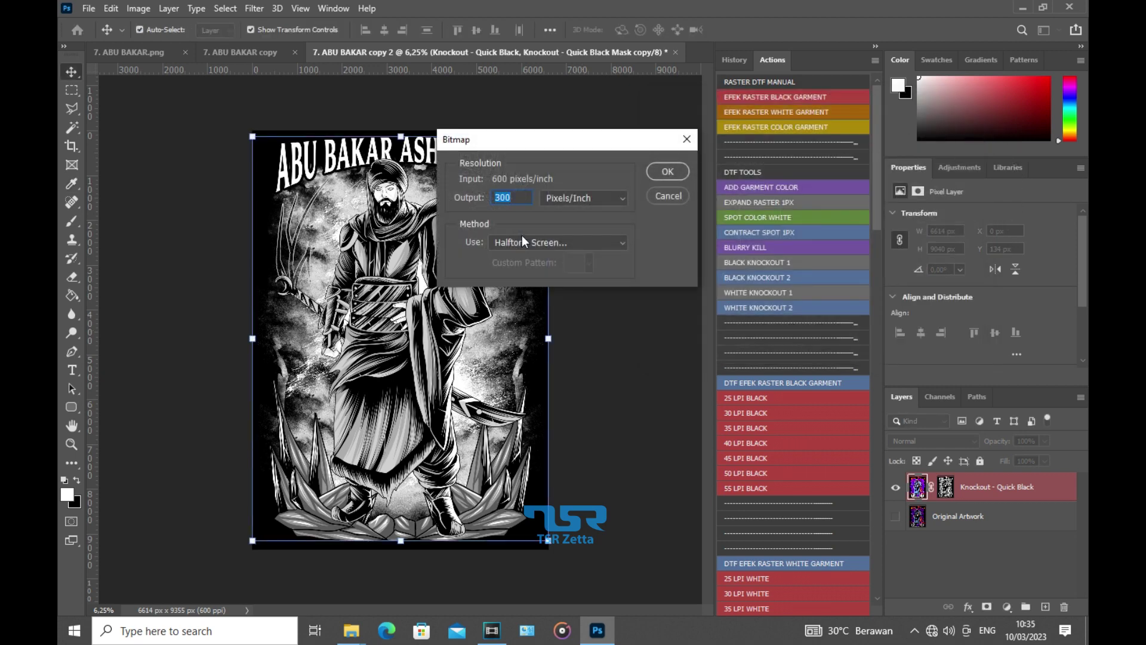
Convert the flattened mask to a 600 pixels/inch halftone bitmap at 35 lines/inch, 22.5 degrees, with a Round dot shape.
text(6)
click(668, 173)
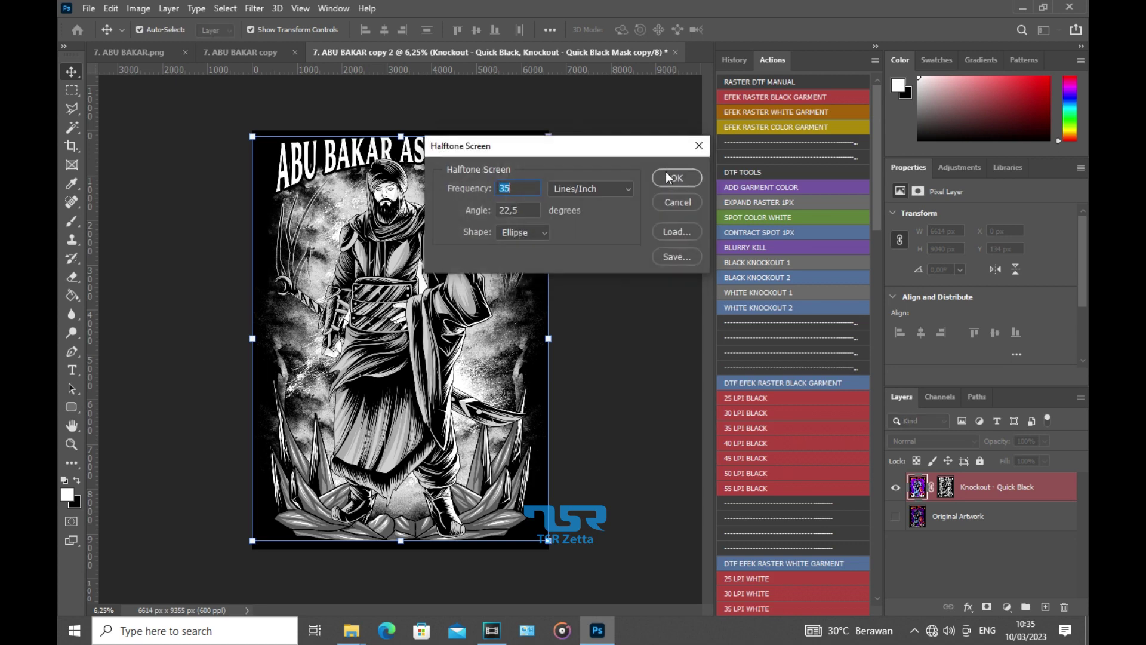
click(522, 235)
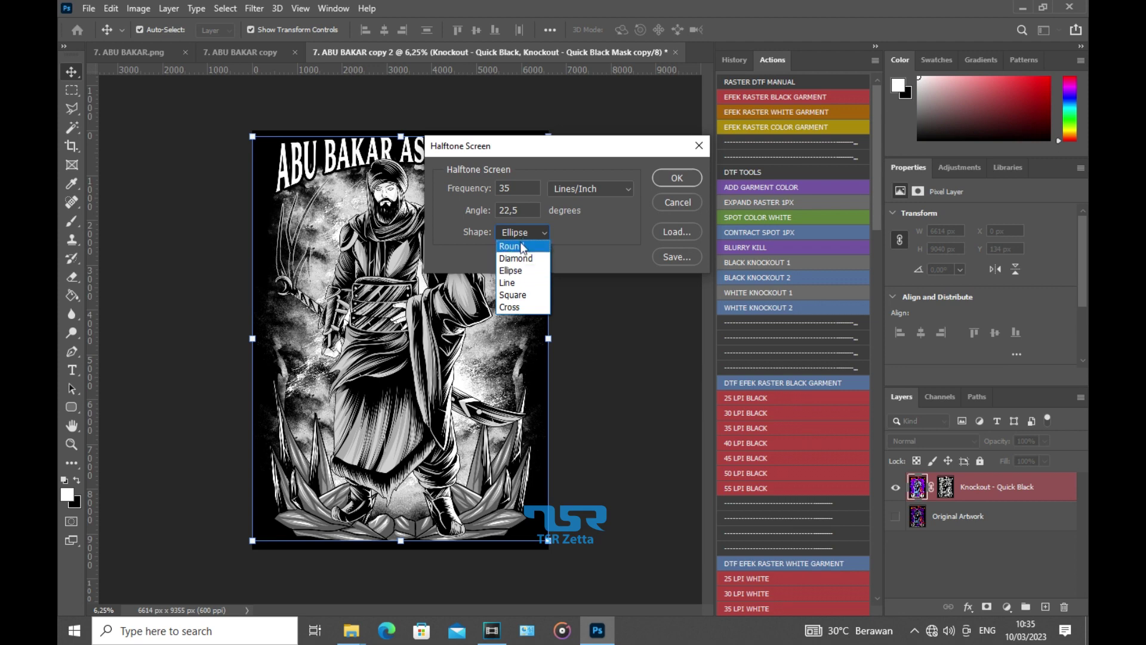
click(522, 245)
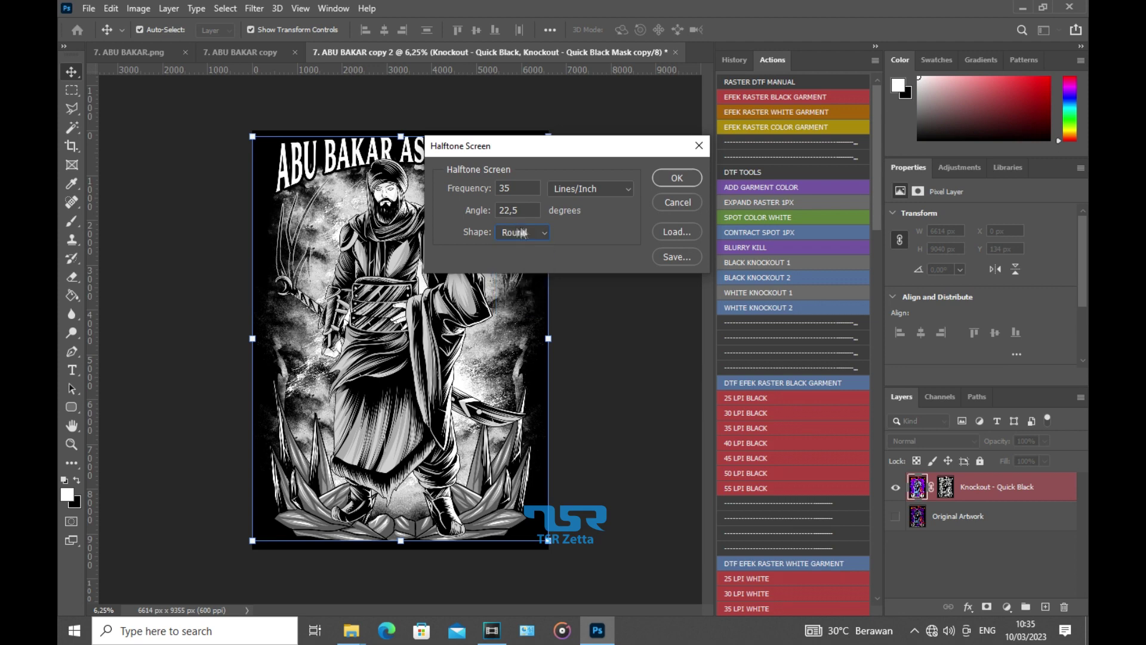
click(668, 179)
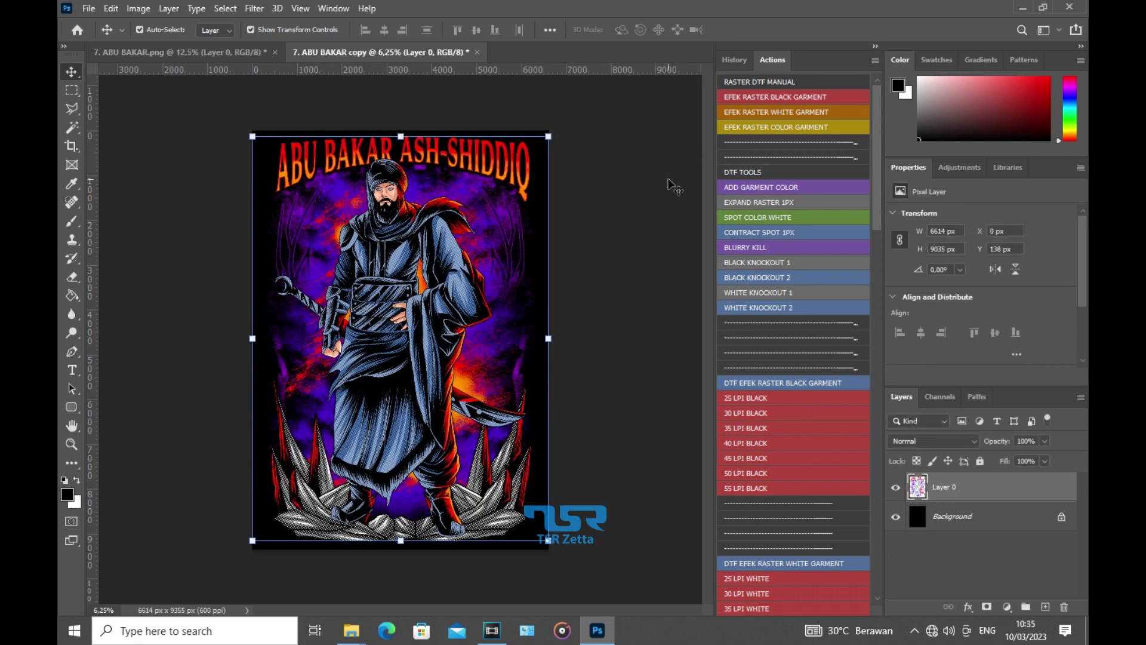
Arrange the raster copy and the original artwork side by side as a 2-up vertical view, both zoomed to show the whole figure.
click(333, 8)
mouse_move(346, 25)
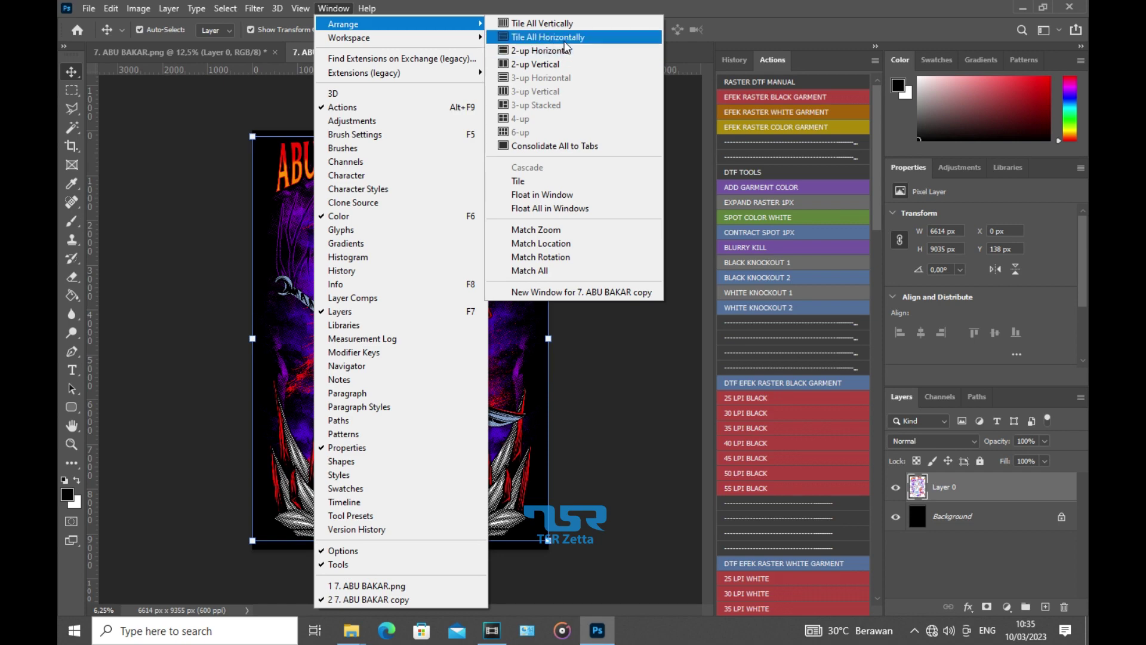
click(550, 65)
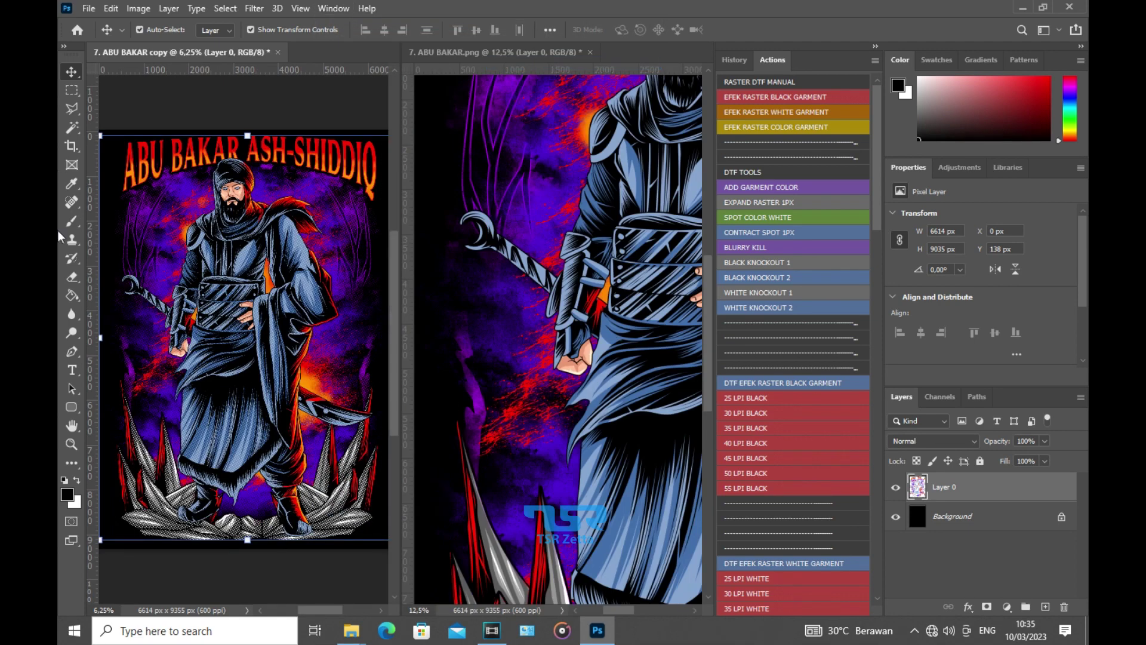
click(71, 444)
click(574, 246)
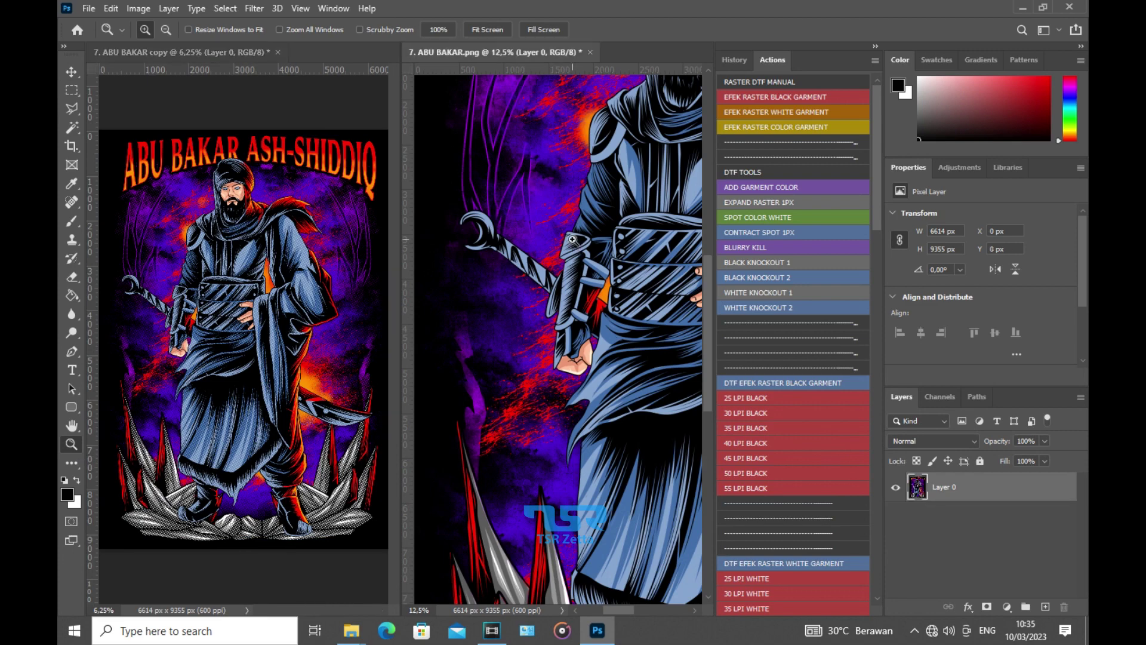
right_click(561, 241)
click(573, 241)
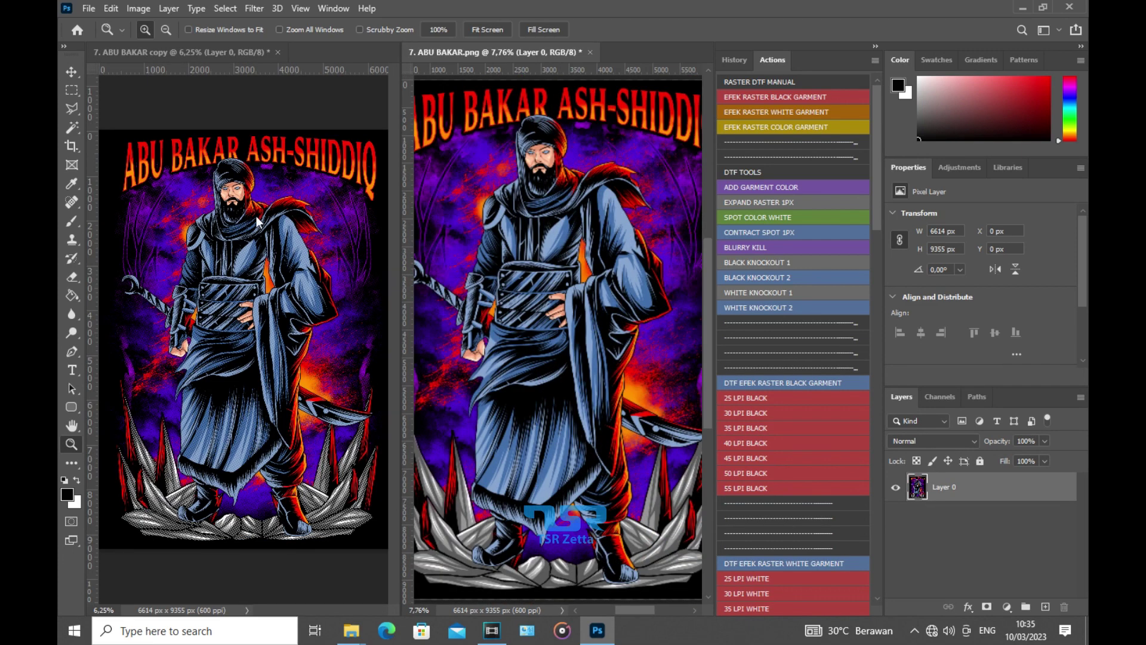
right_click(212, 281)
click(218, 283)
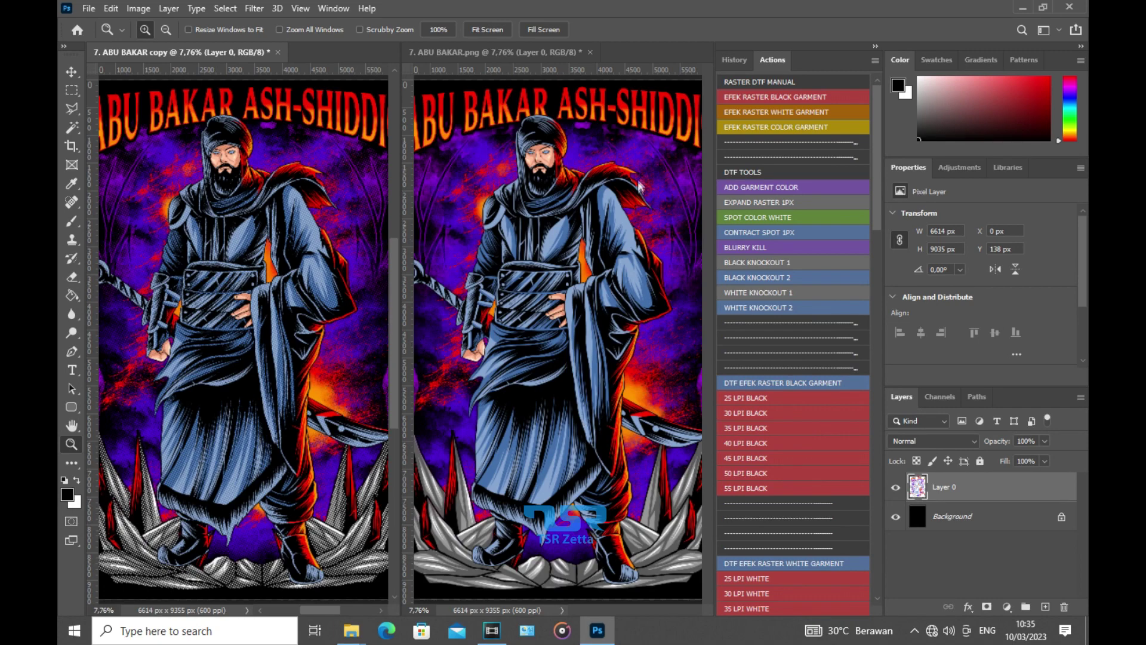
Compare the raster copy and the original up close around the shoulder and background splatter, and fit both views again.
drag(340, 172, 339, 172)
right_click(278, 177)
click(295, 186)
drag(664, 168, 663, 168)
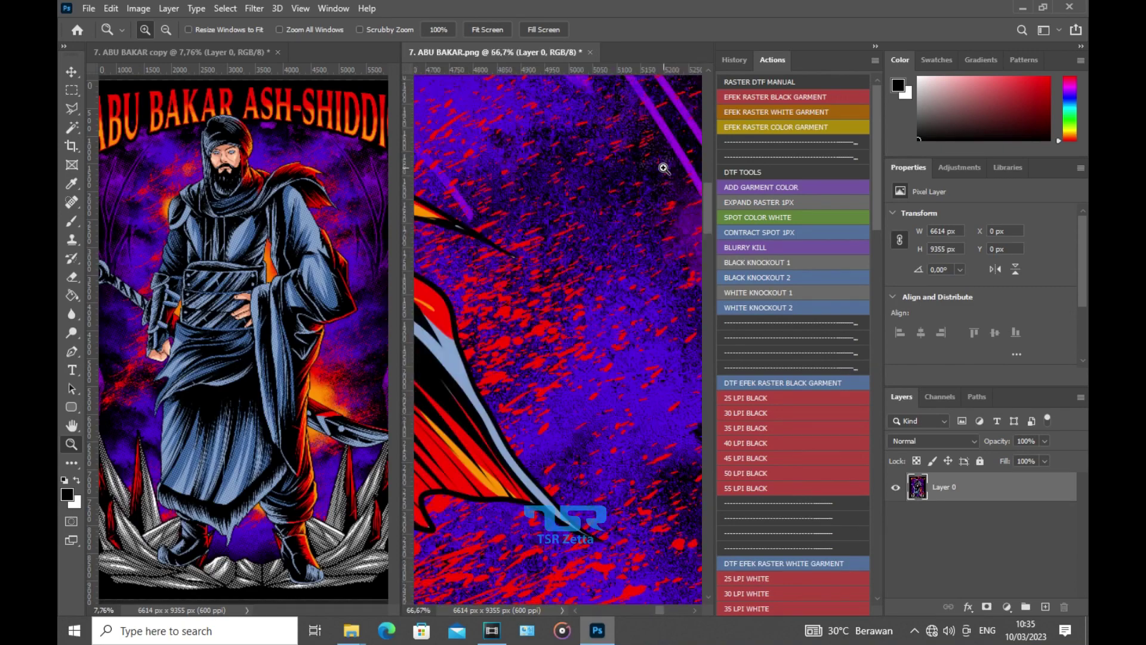
right_click(632, 167)
click(641, 177)
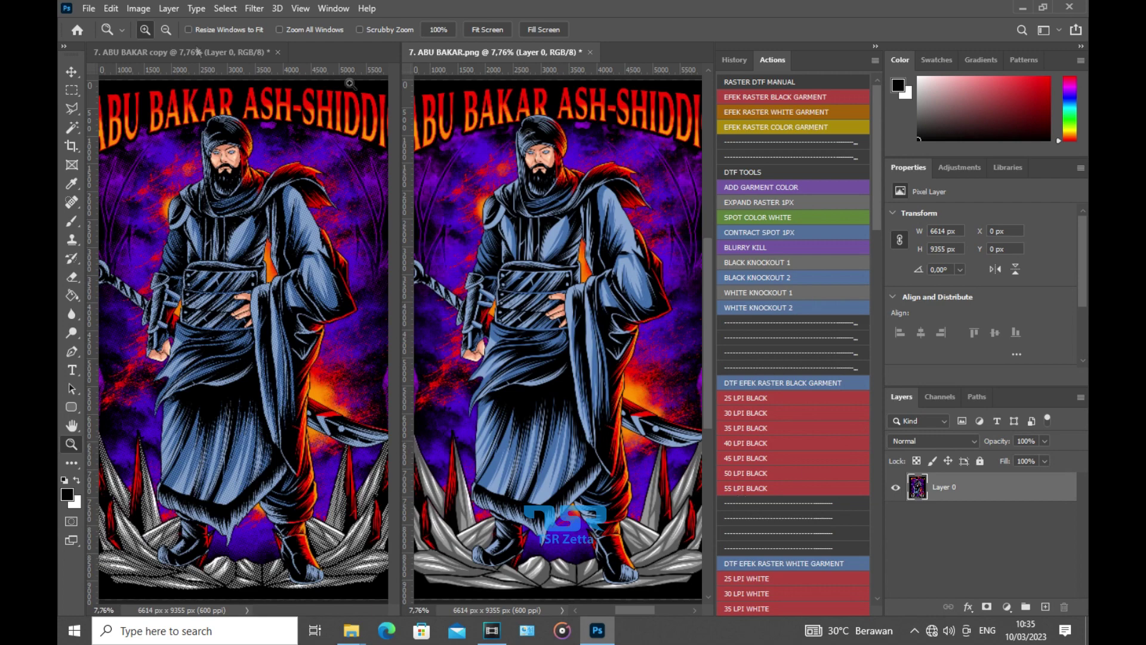
Close the original 7. ABU BAKAR.png without saving its changes.
click(71, 74)
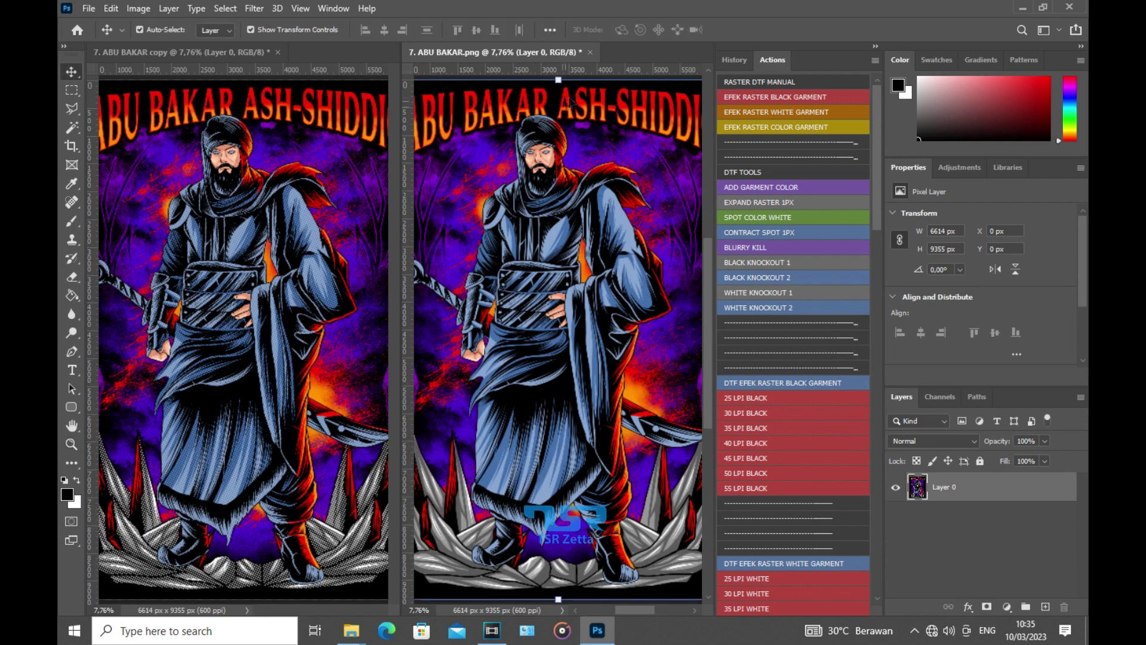
click(591, 53)
click(582, 240)
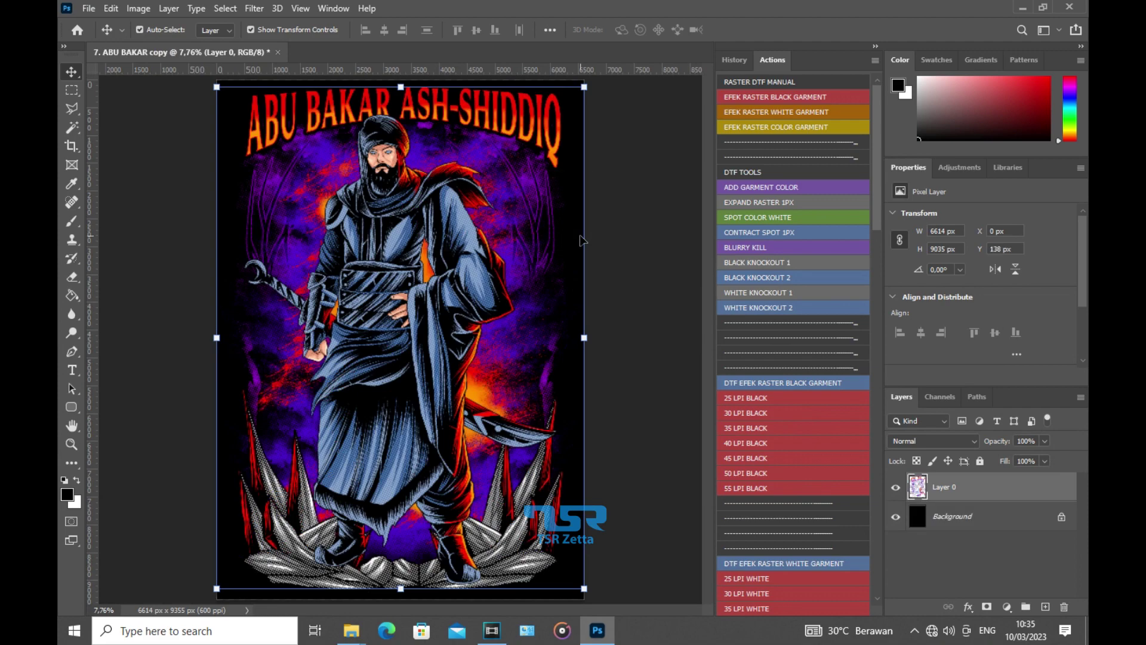
Toggle the black Background layer on and off to check the raster dots, leaving the Background hidden.
click(896, 517)
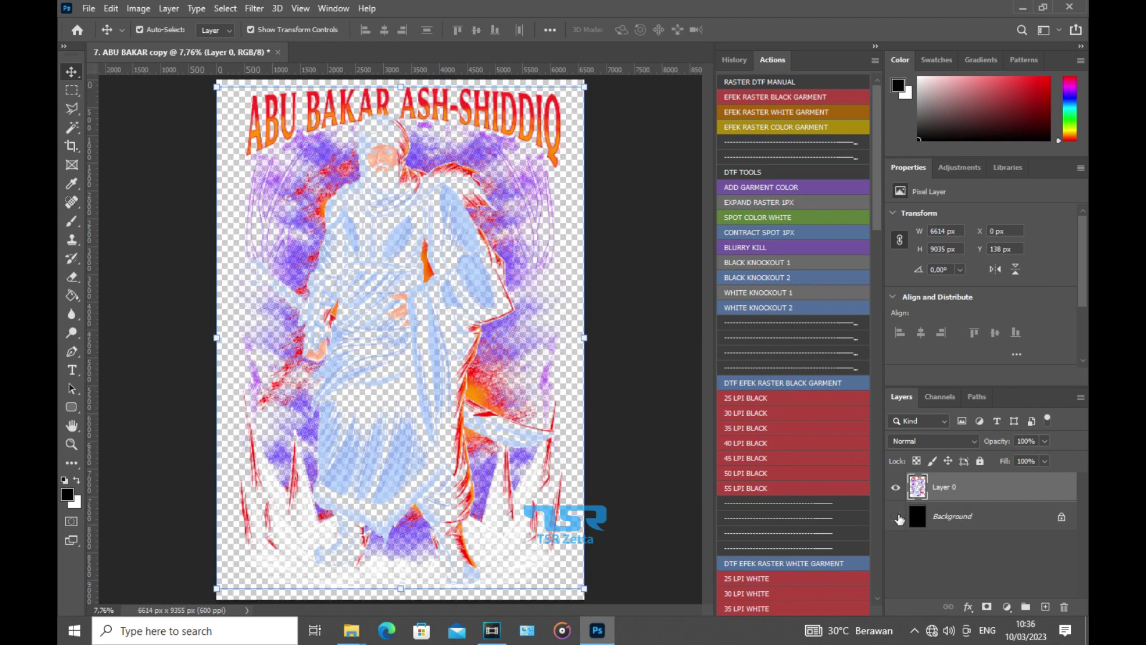
click(896, 517)
click(897, 518)
click(897, 517)
click(897, 518)
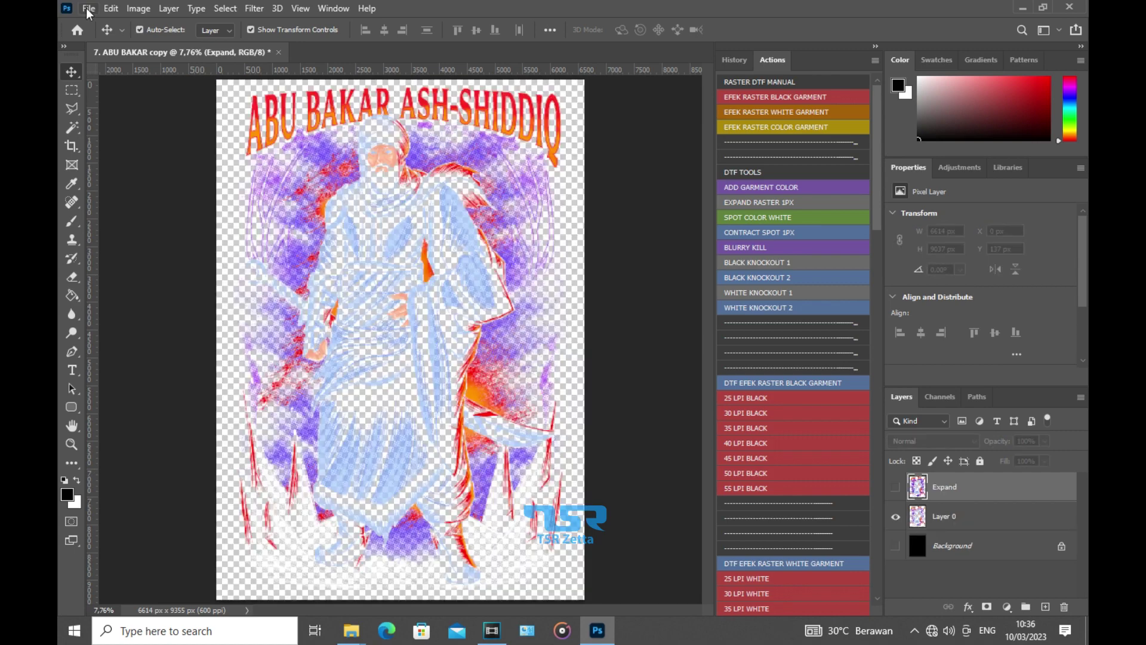
Save the transparent raster as the PNG file r57 in the raster folder, using the large file size option.
click(88, 8)
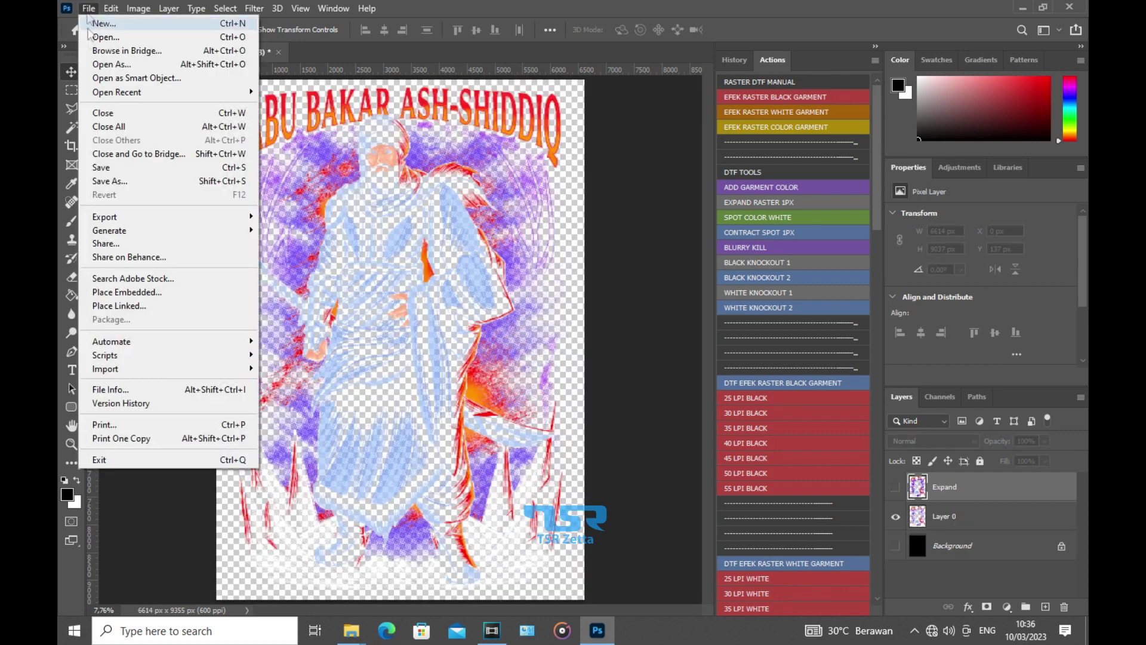
click(121, 179)
click(563, 339)
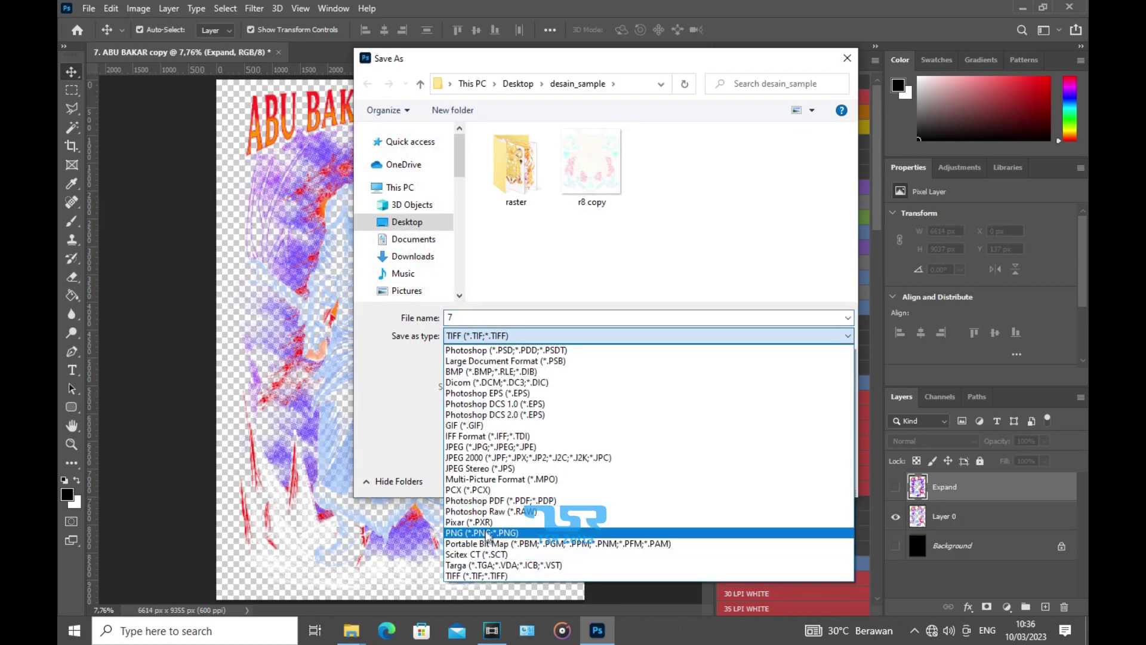
click(489, 533)
double_click(516, 165)
click(592, 173)
click(503, 318)
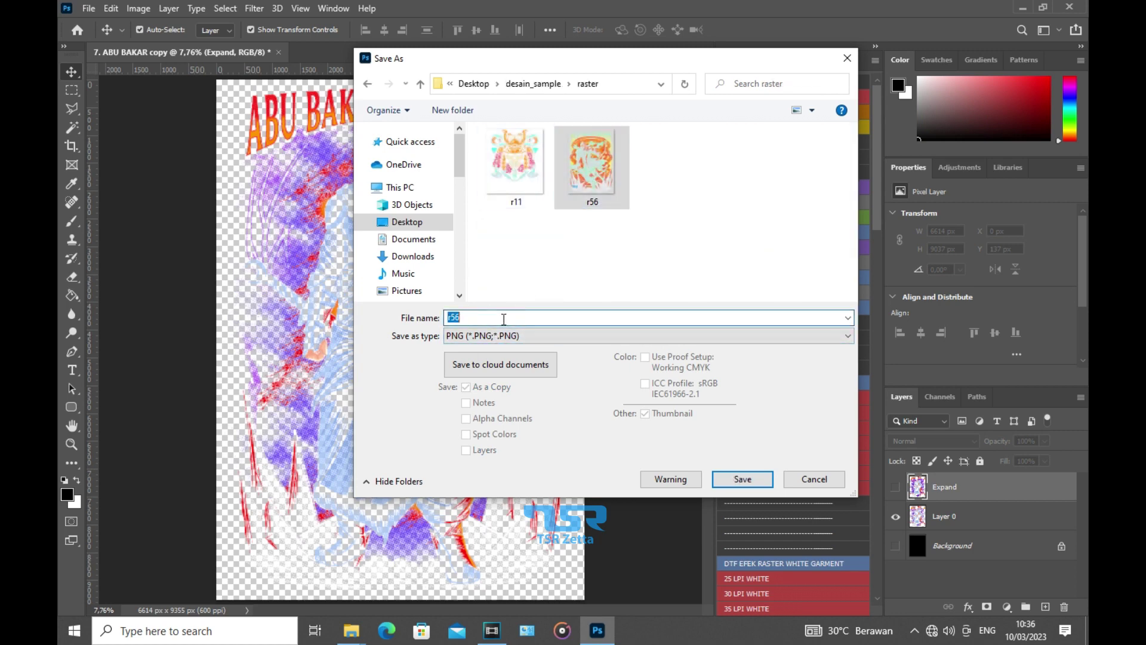
key(BackSpace)
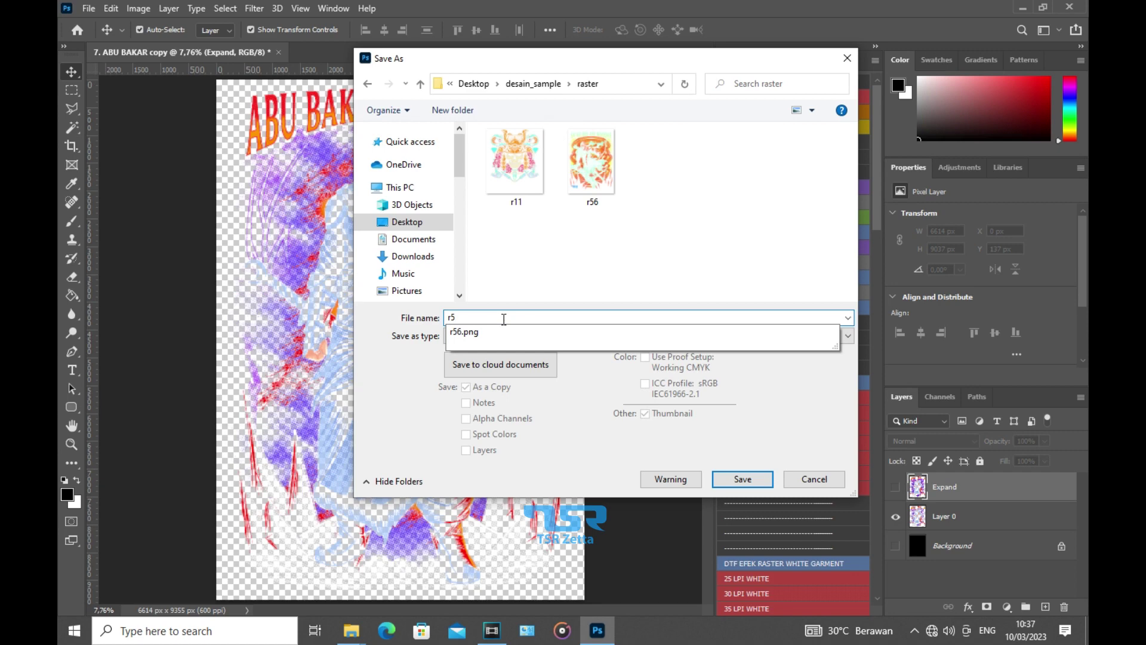
text(7)
click(751, 478)
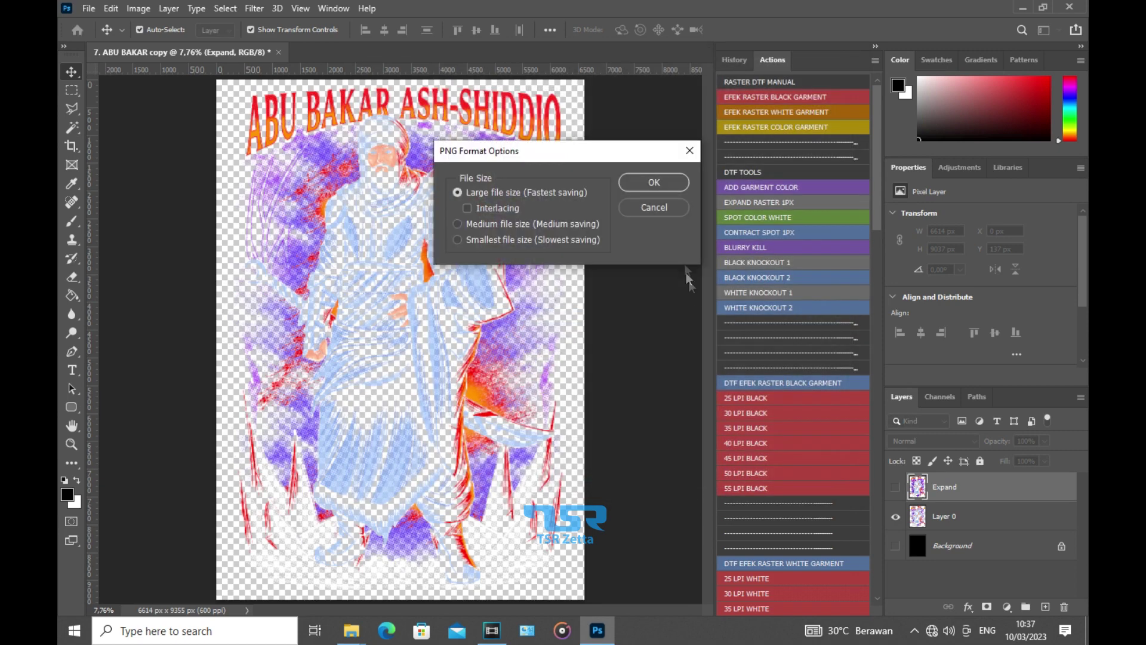
click(654, 182)
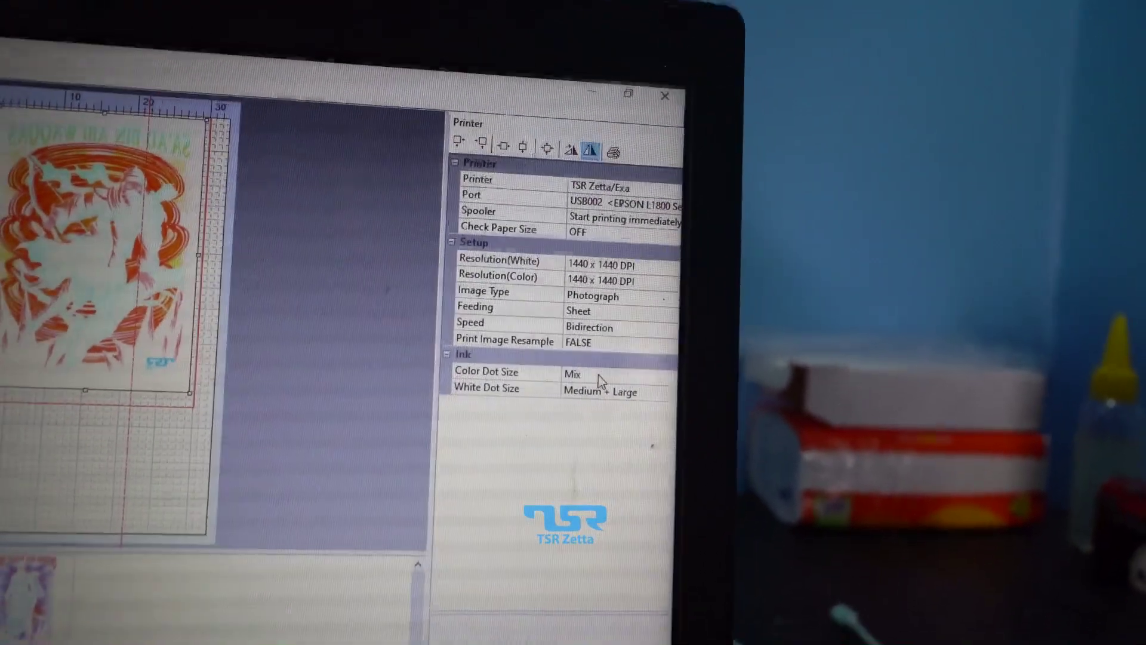
In the flatbed printing software, apply the EXA-ICC1.icm output profile with Perceptual(photo) intent and review the white ink settings.
click(576, 642)
click(462, 633)
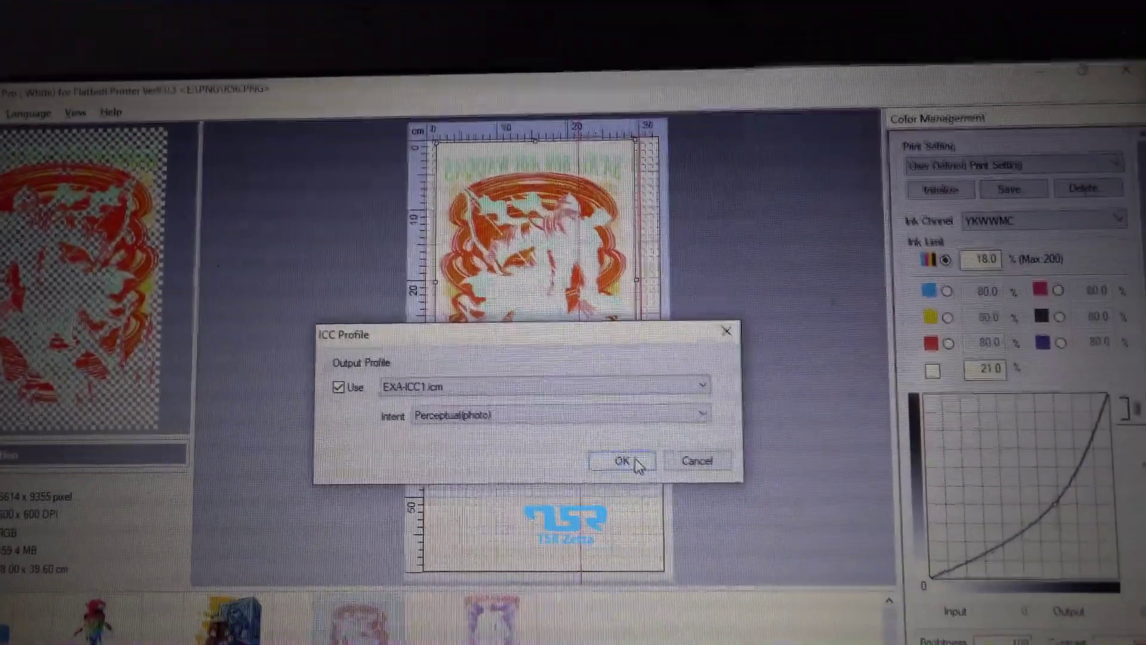
click(649, 405)
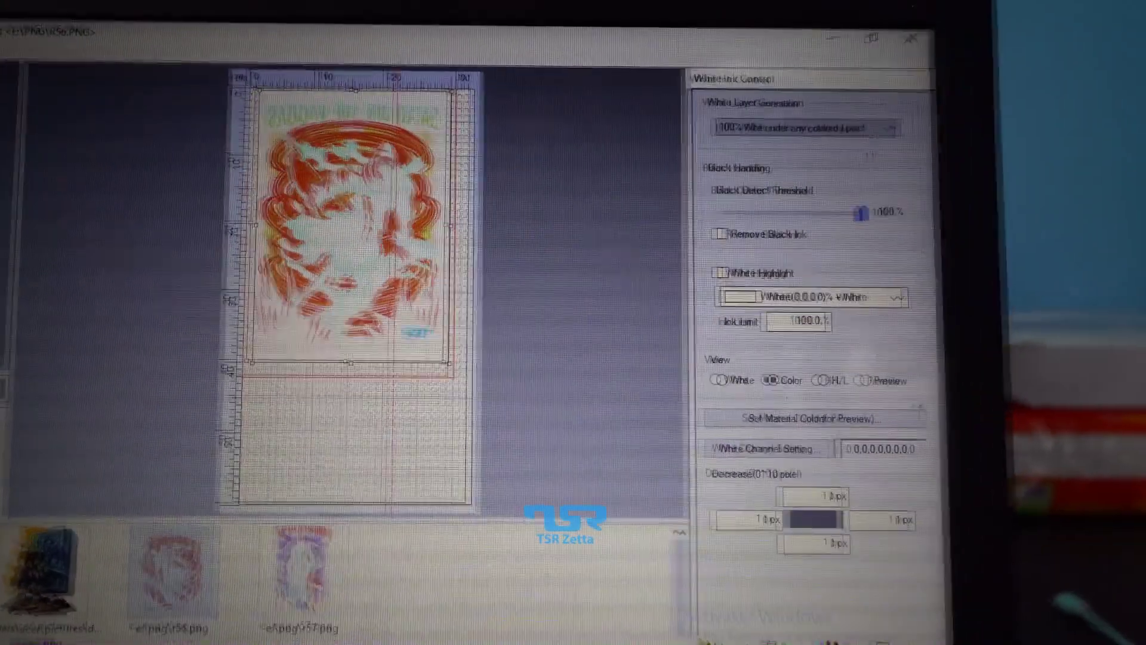
click(522, 504)
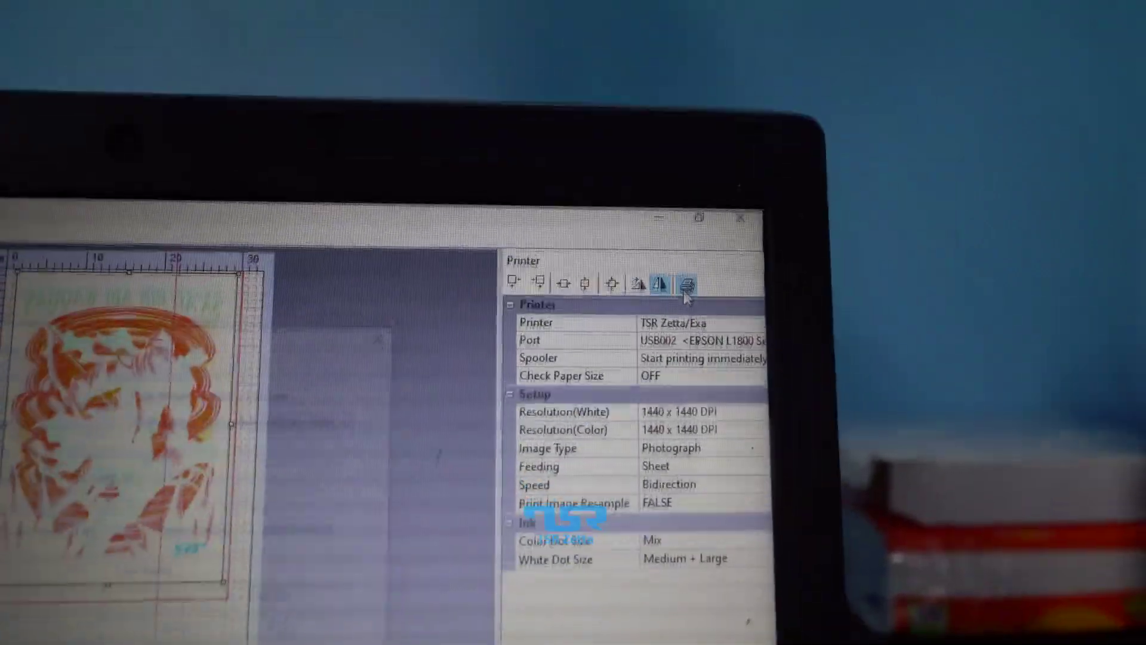
Print one set of the r56 artwork with Print Color First and COLOR+WHITE enabled, accepting the oversized print.
click(811, 138)
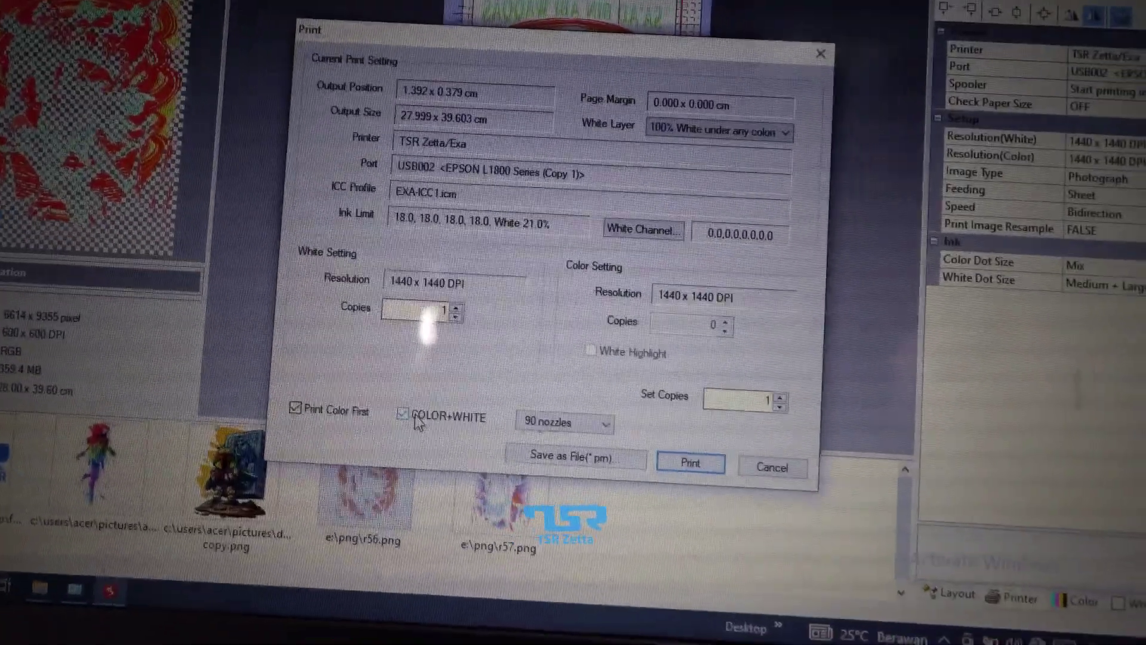
click(448, 418)
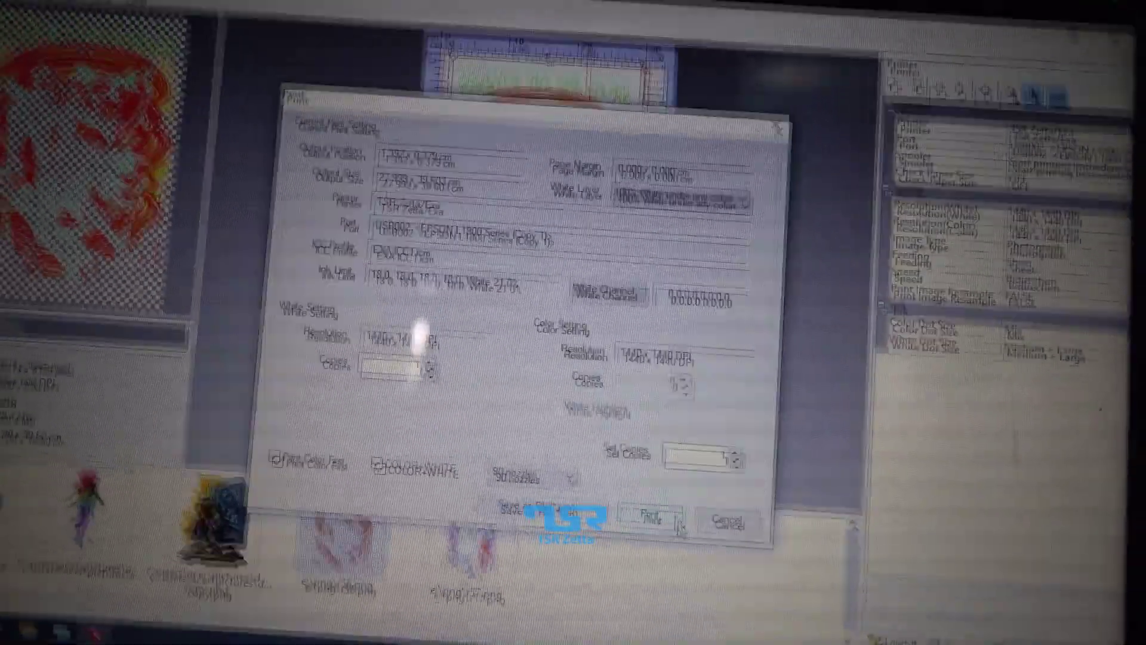
click(680, 524)
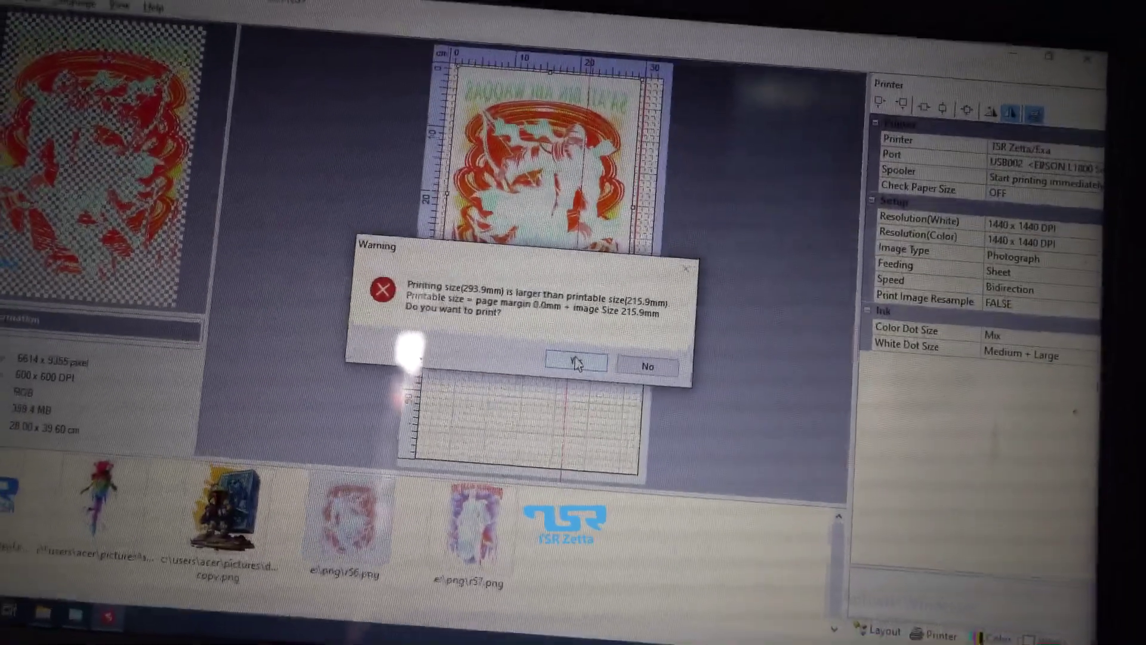
click(593, 365)
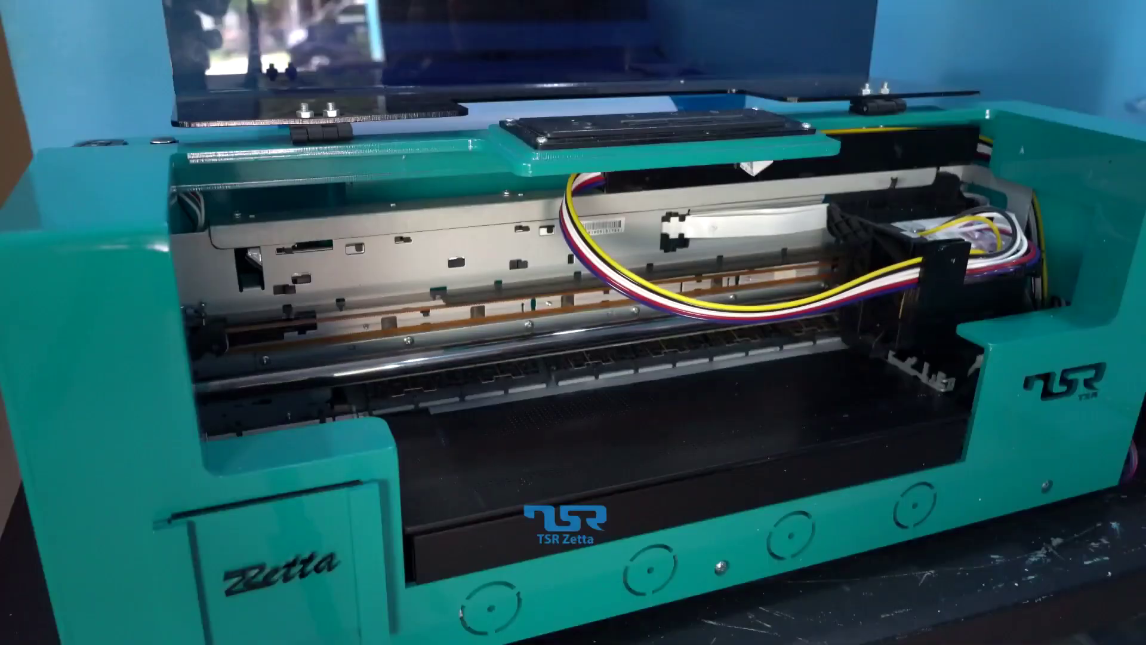